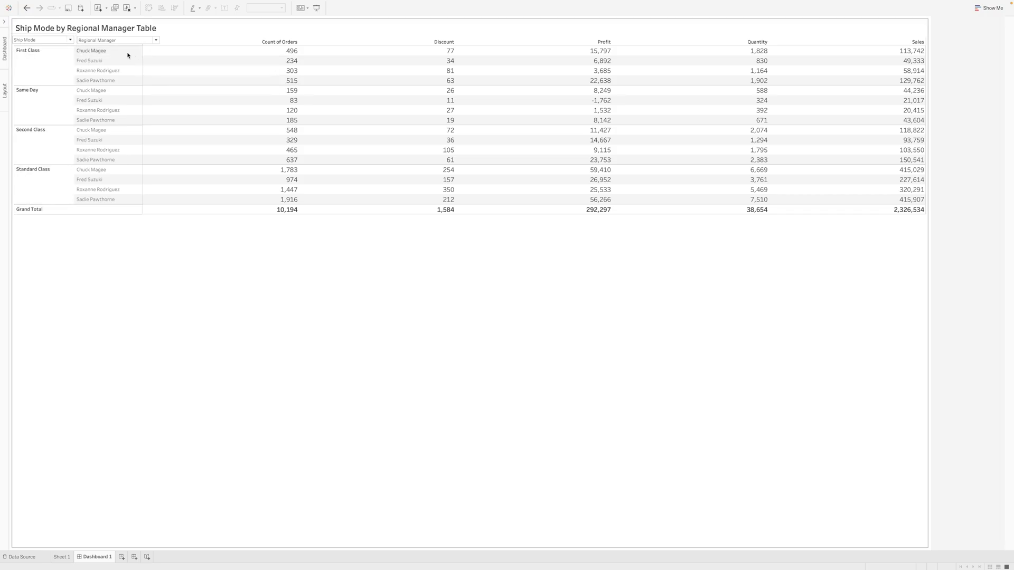
Step: Switch the first dimension drop-down from Ship Mode to Location, leaving the second on Regional Manager
{"action": "left_click", "coordinate": [39, 40]}
{"action": "left_click", "coordinate": [39, 41]}
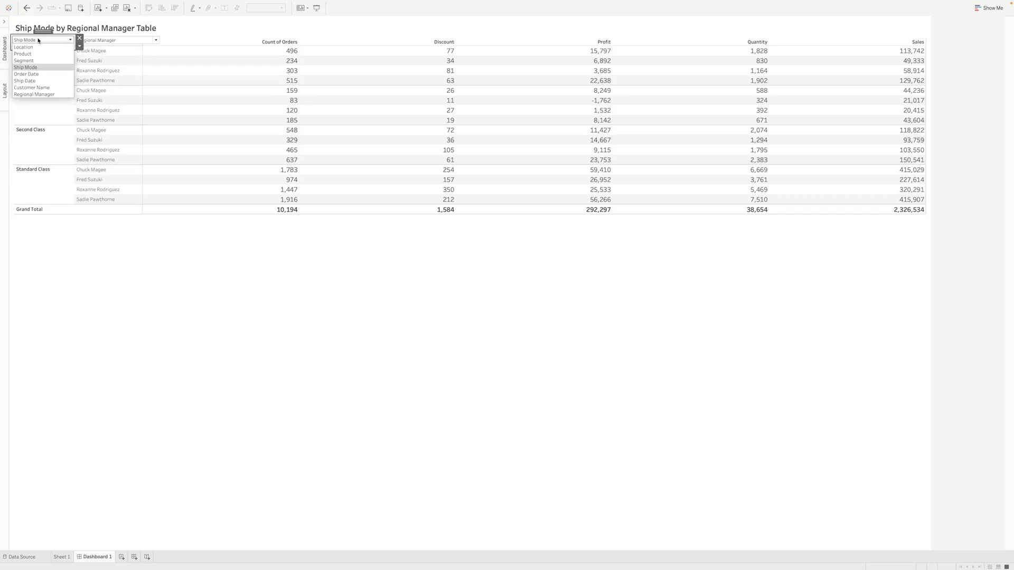
{"action": "left_click", "coordinate": [29, 47]}
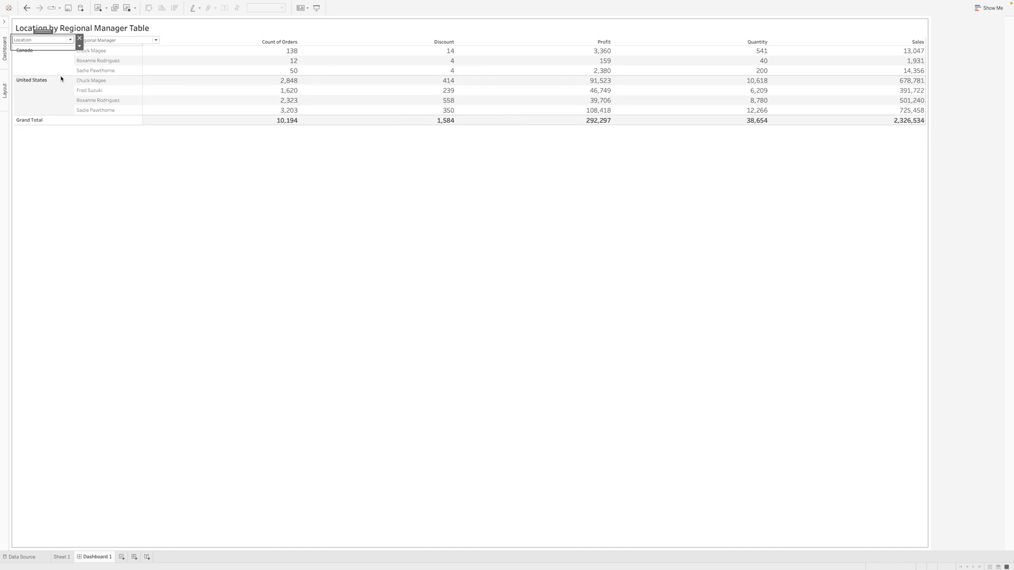
{"action": "left_click", "coordinate": [130, 40]}
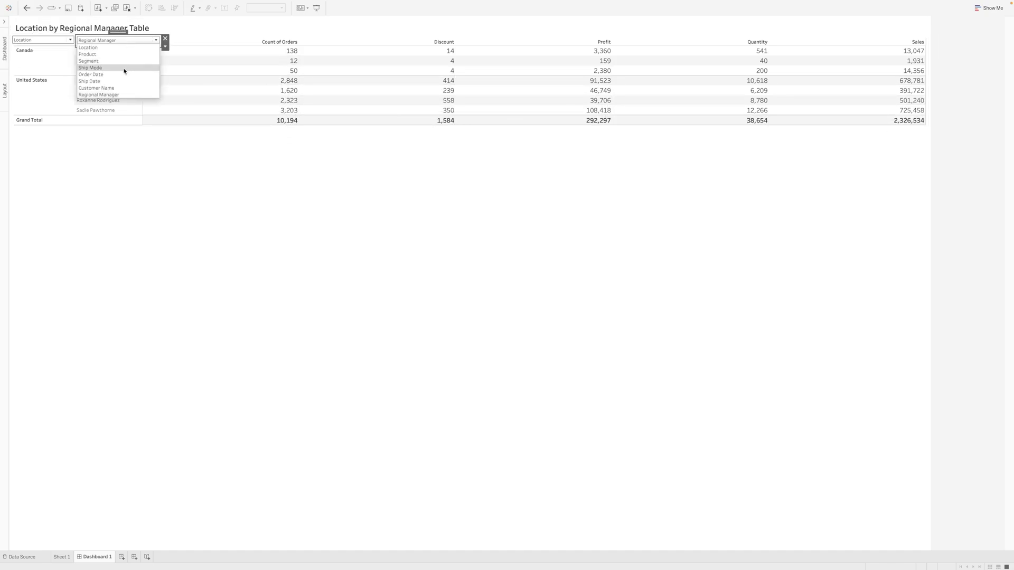
{"action": "left_click", "coordinate": [97, 69]}
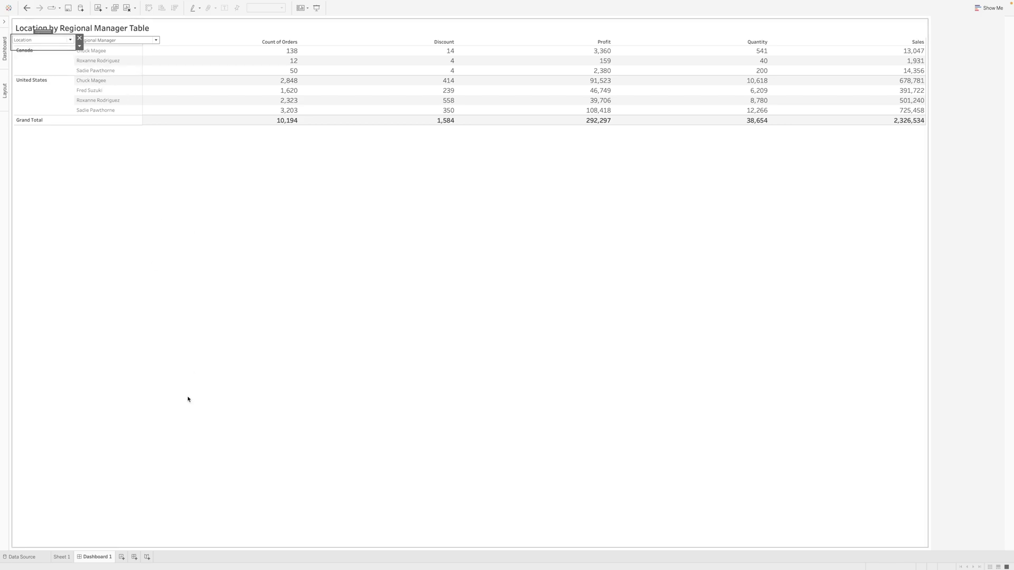
Step: Go to Sheet 1, show the Data pane, and inspect the Column 1 and Dimension List 1 menus
{"action": "left_click", "coordinate": [61, 558]}
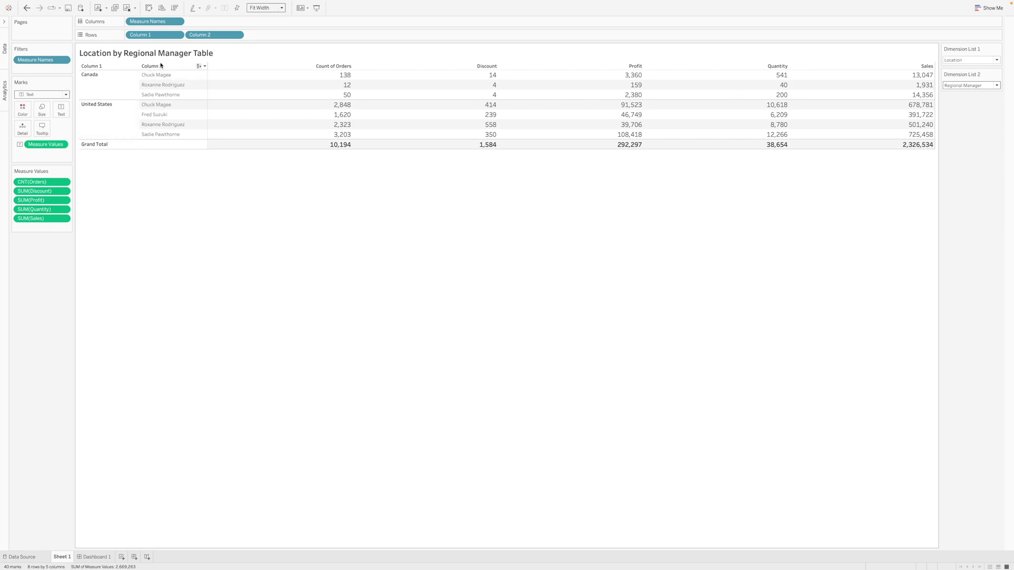
{"action": "left_click", "coordinate": [6, 35]}
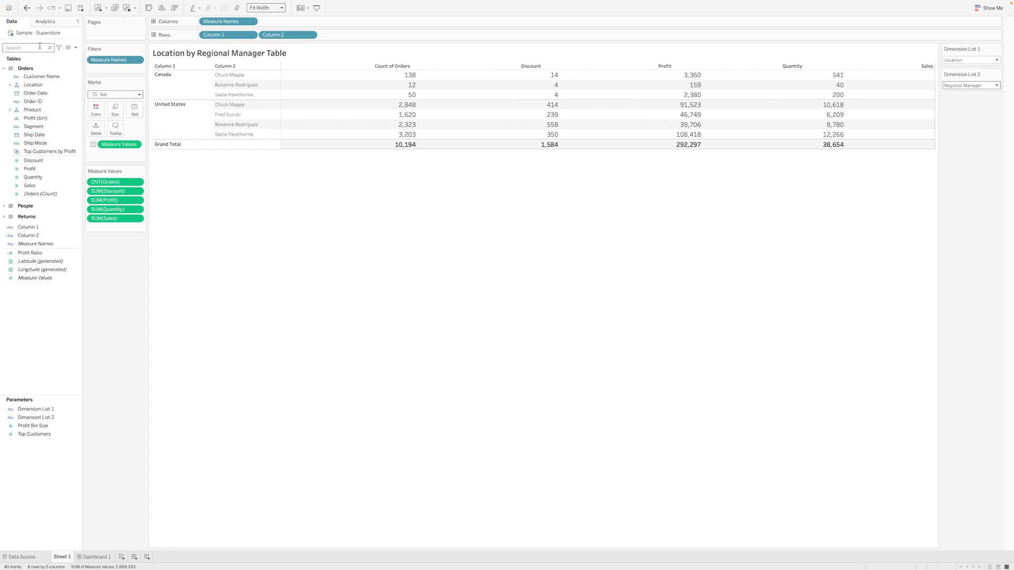
{"action": "right_click", "coordinate": [27, 229]}
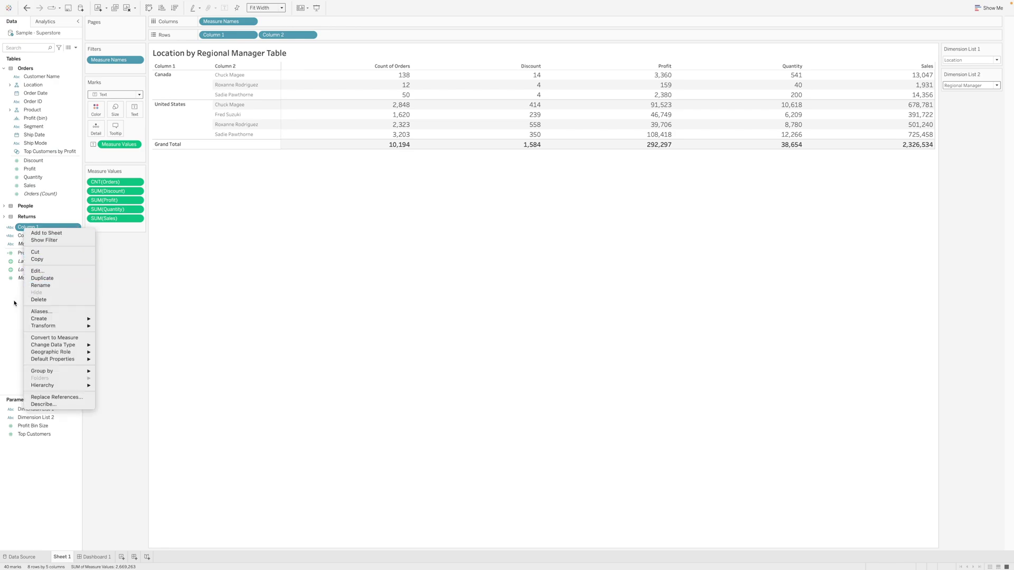
{"action": "left_click", "coordinate": [54, 236]}
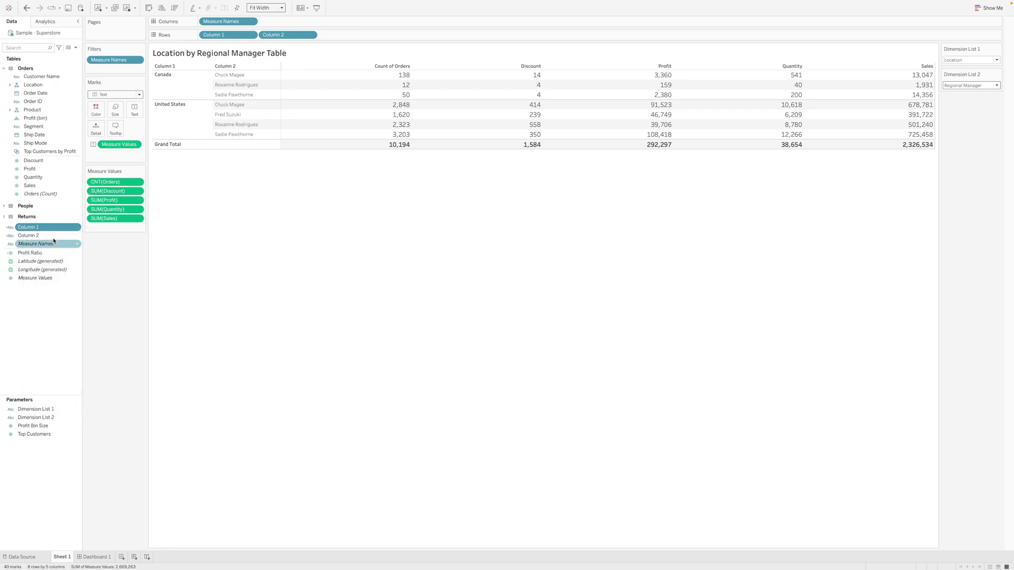
{"action": "right_click", "coordinate": [36, 412]}
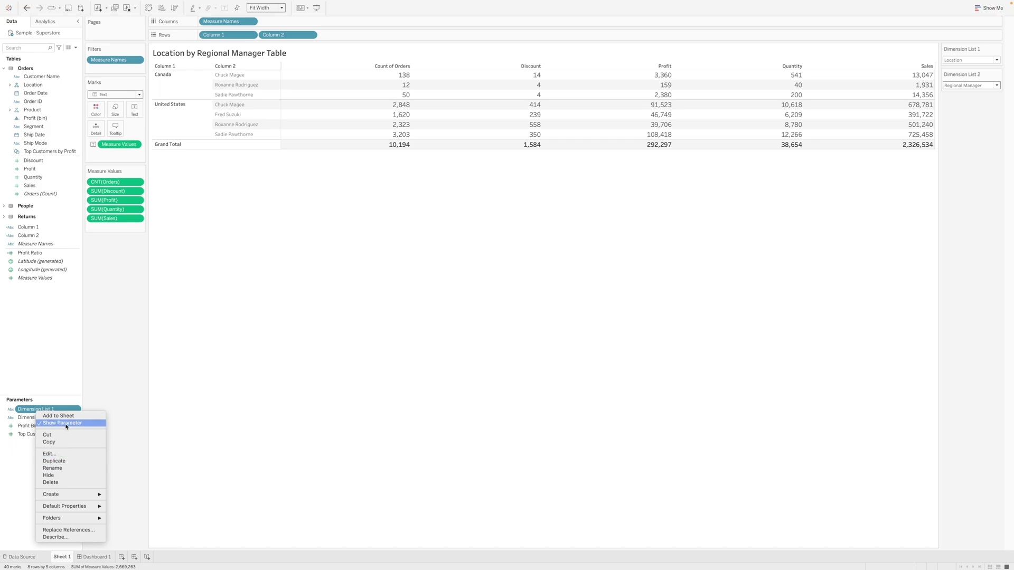
{"action": "left_click", "coordinate": [49, 454]}
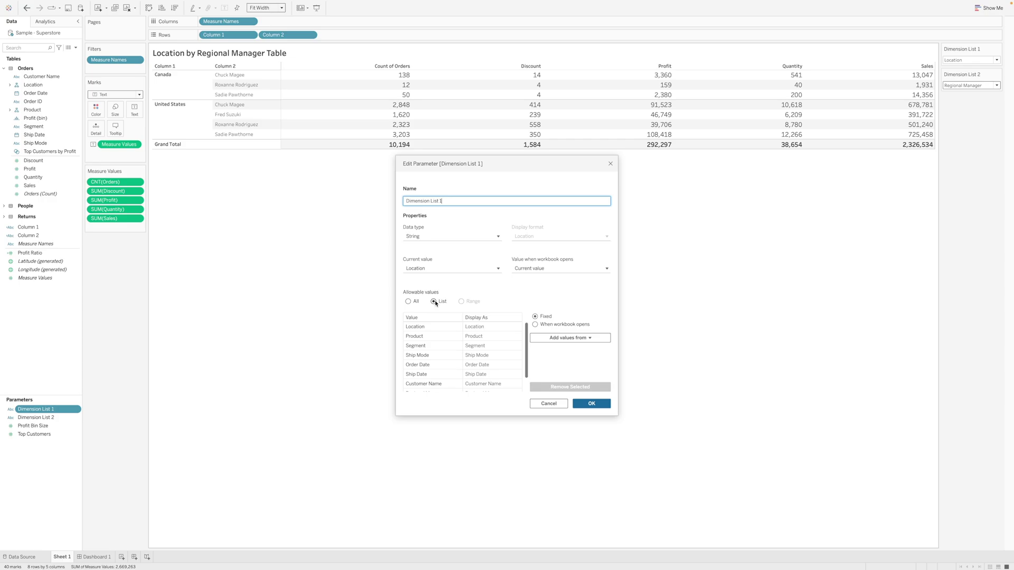
{"action": "scroll", "coordinate": [436, 377], "scroll_direction": "down", "scroll_amount": 1}
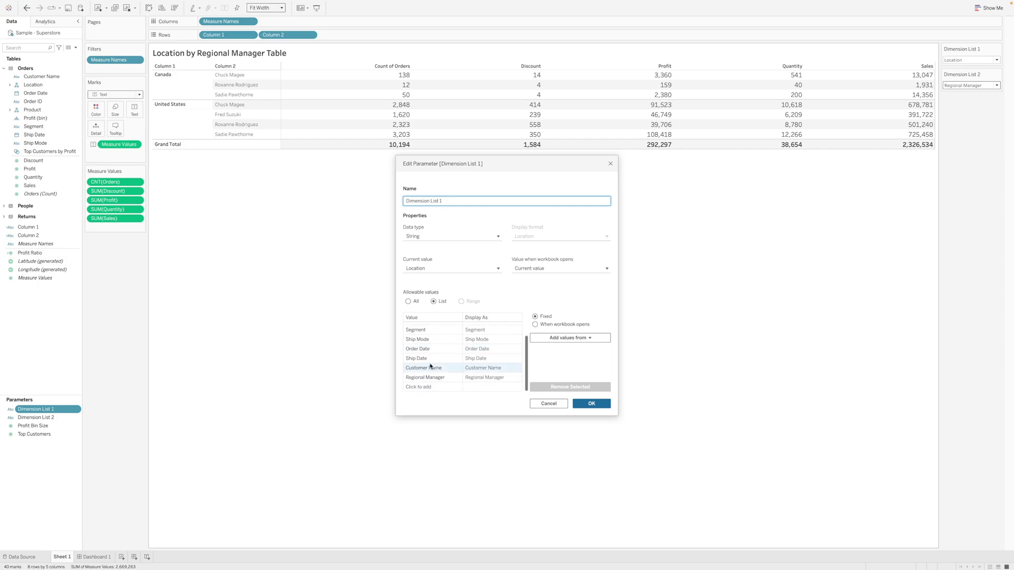
{"action": "scroll", "coordinate": [426, 342], "scroll_direction": "up", "scroll_amount": 2}
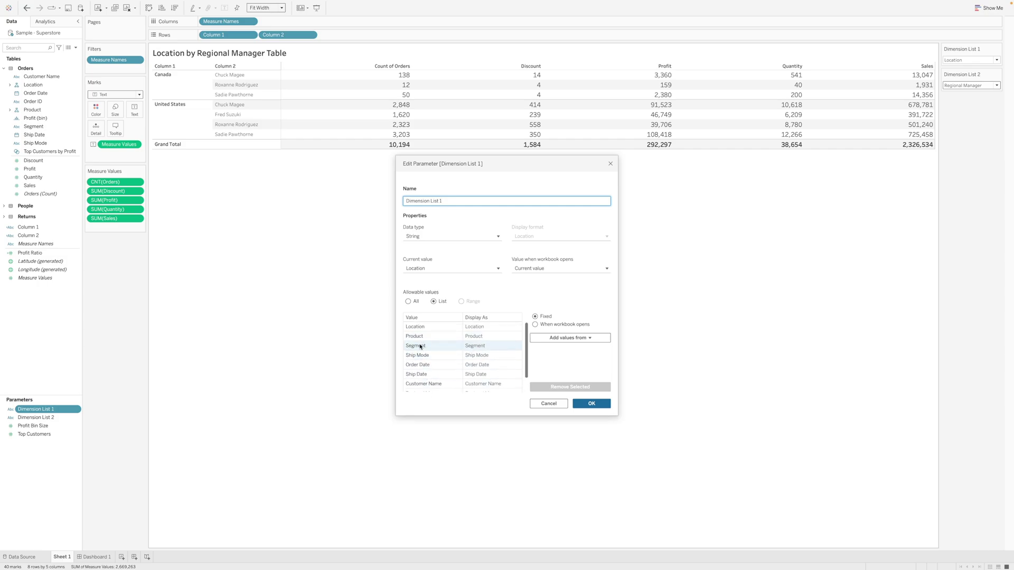
{"action": "scroll", "coordinate": [421, 347], "scroll_direction": "down", "scroll_amount": 2}
{"action": "scroll", "coordinate": [419, 347], "scroll_direction": "up", "scroll_amount": 2}
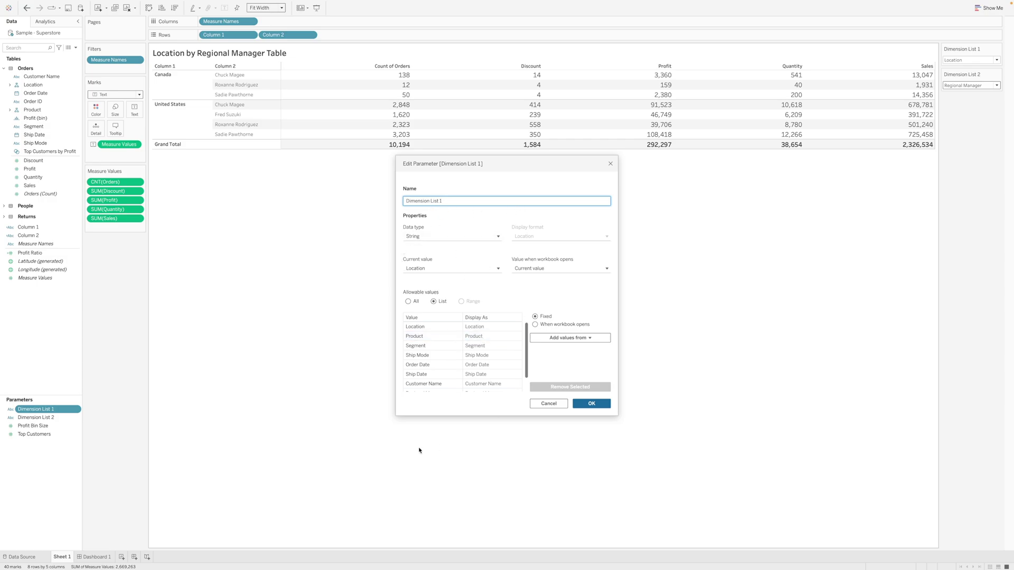
{"action": "left_click", "coordinate": [585, 405]}
{"action": "right_click", "coordinate": [38, 411]}
{"action": "left_click", "coordinate": [52, 429]}
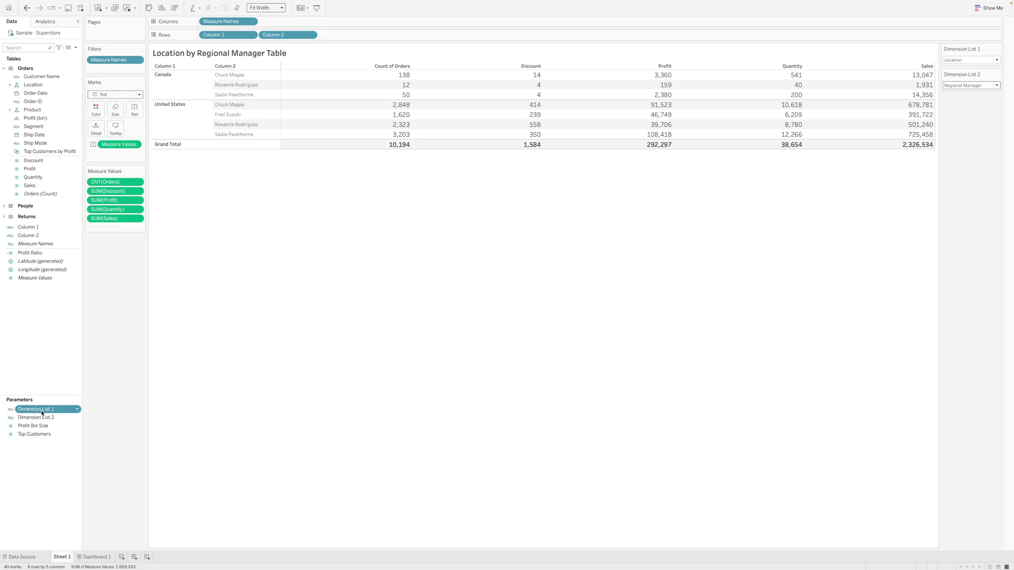
{"action": "right_click", "coordinate": [21, 231]}
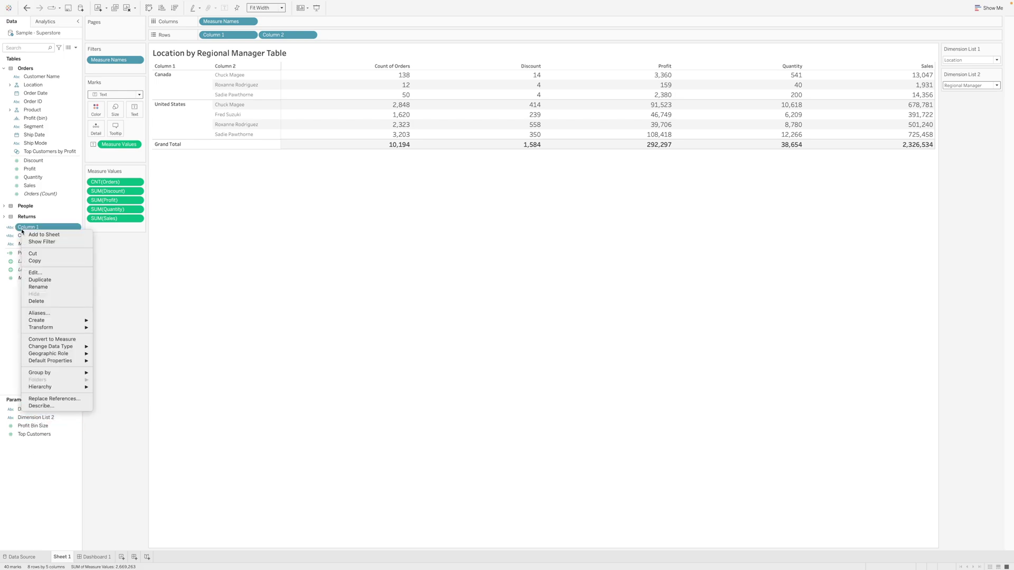
{"action": "left_click", "coordinate": [45, 273]}
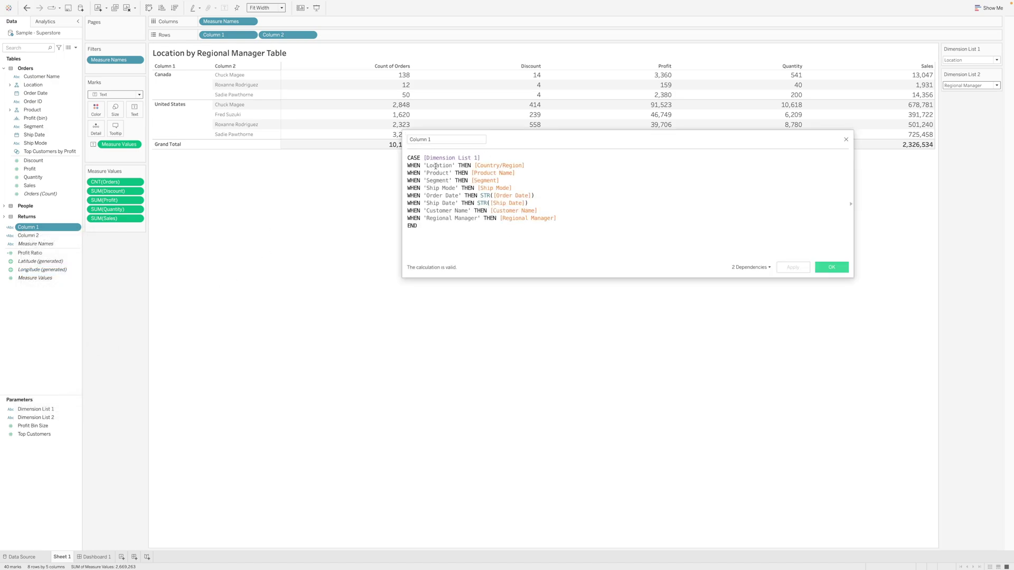
{"action": "triple_click", "coordinate": [489, 166]}
{"action": "left_click_drag", "start_coordinate": [490, 166], "coordinate": [480, 158]}
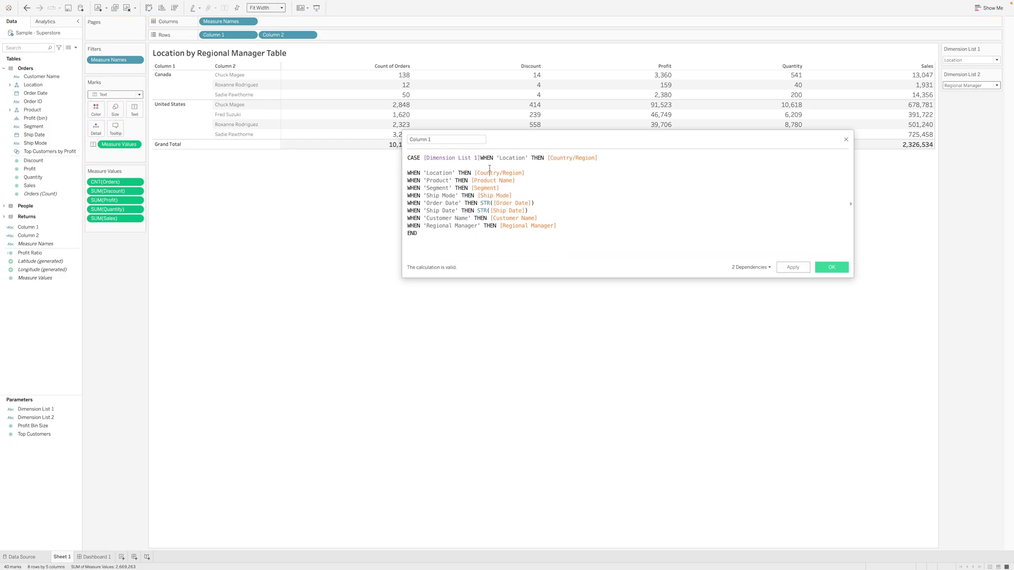
{"action": "key", "text": "ctrl+z"}
{"action": "double_click", "coordinate": [437, 173]}
{"action": "double_click", "coordinate": [502, 174]}
{"action": "double_click", "coordinate": [439, 180]}
{"action": "left_click", "coordinate": [484, 180]}
{"action": "double_click", "coordinate": [484, 181]}
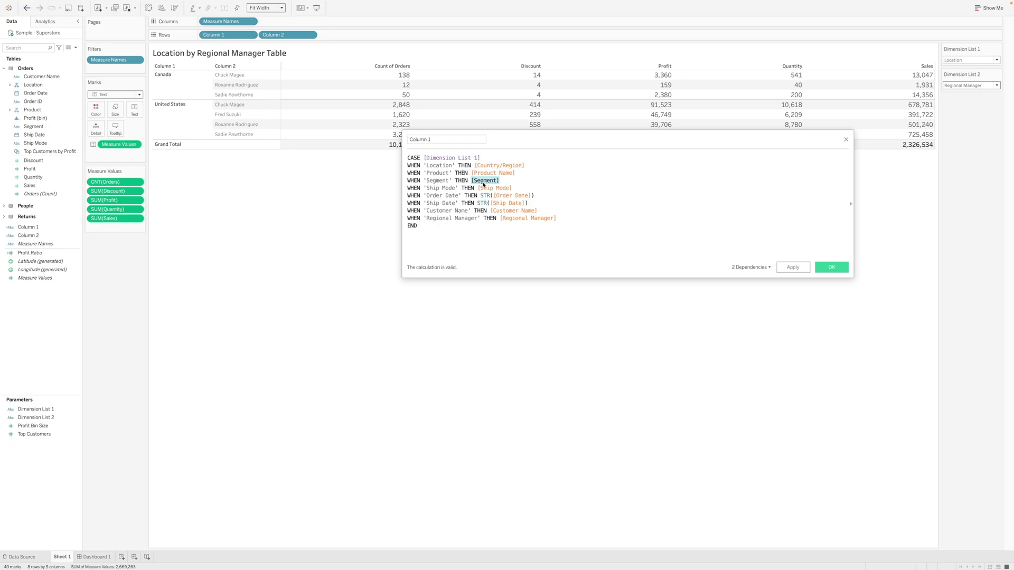
{"action": "left_click", "coordinate": [492, 197]}
{"action": "double_click", "coordinate": [485, 196]}
{"action": "left_click_drag", "start_coordinate": [562, 218], "coordinate": [424, 159]}
{"action": "left_click_drag", "start_coordinate": [558, 222], "coordinate": [436, 190]}
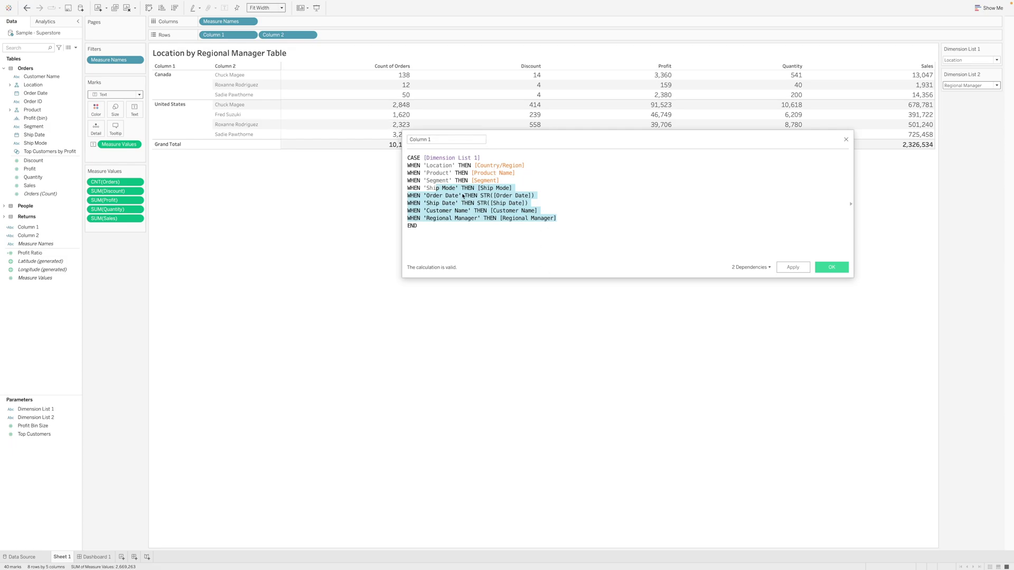
{"action": "left_click", "coordinate": [494, 199]}
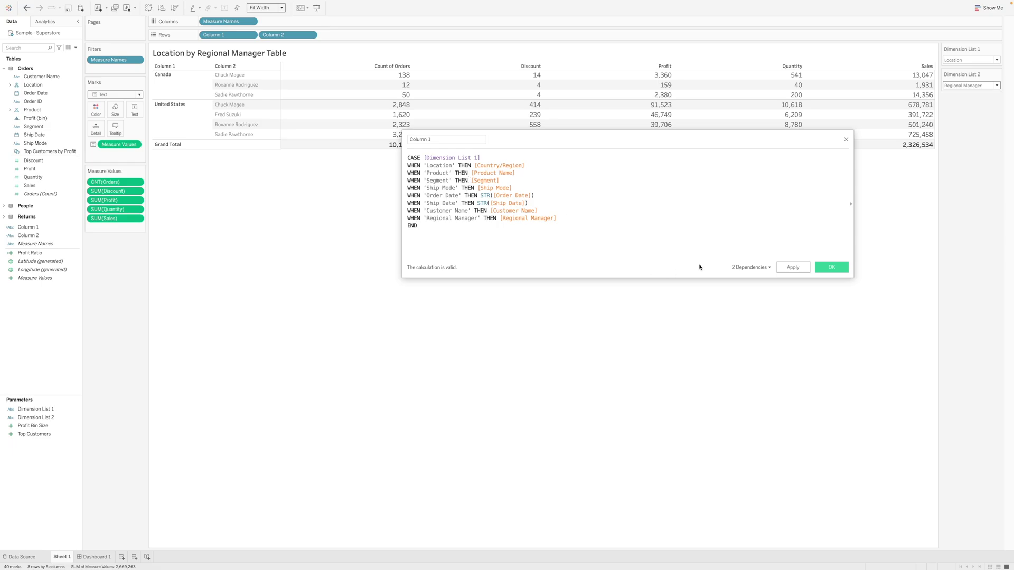
{"action": "left_click", "coordinate": [833, 269]}
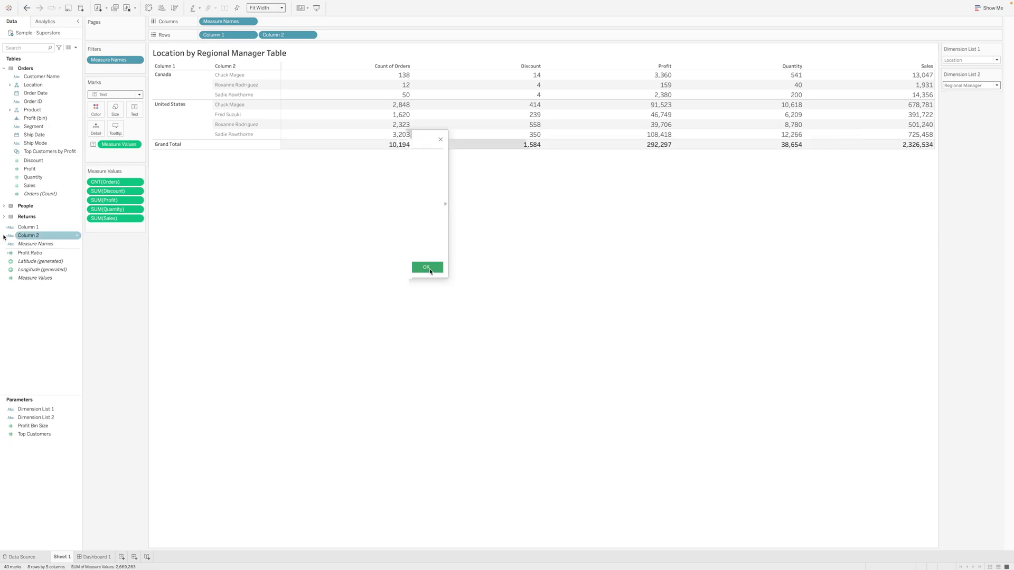
{"action": "right_click", "coordinate": [38, 230]}
{"action": "left_click", "coordinate": [32, 236]}
{"action": "right_click", "coordinate": [33, 237]}
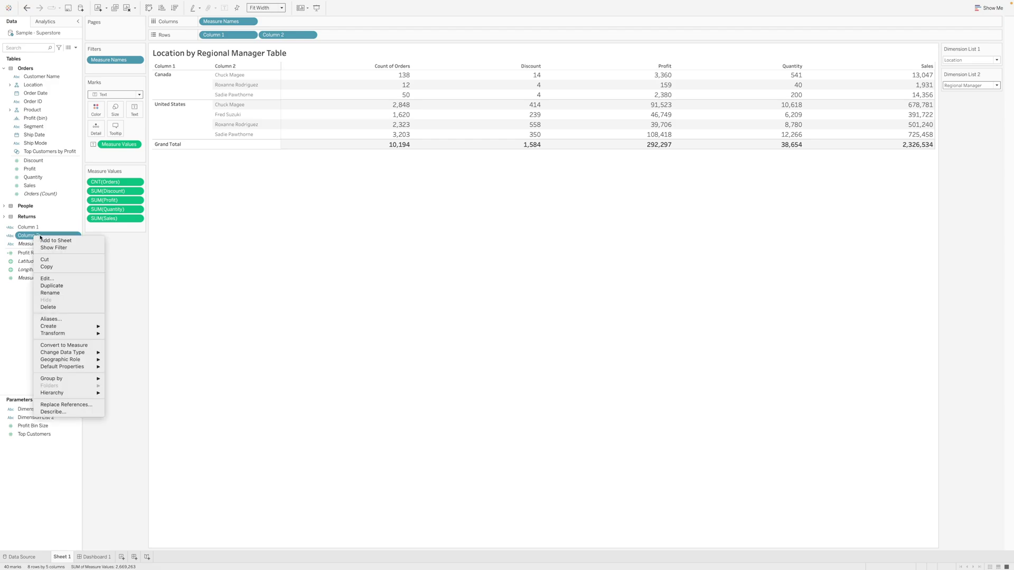
{"action": "left_click", "coordinate": [50, 279]}
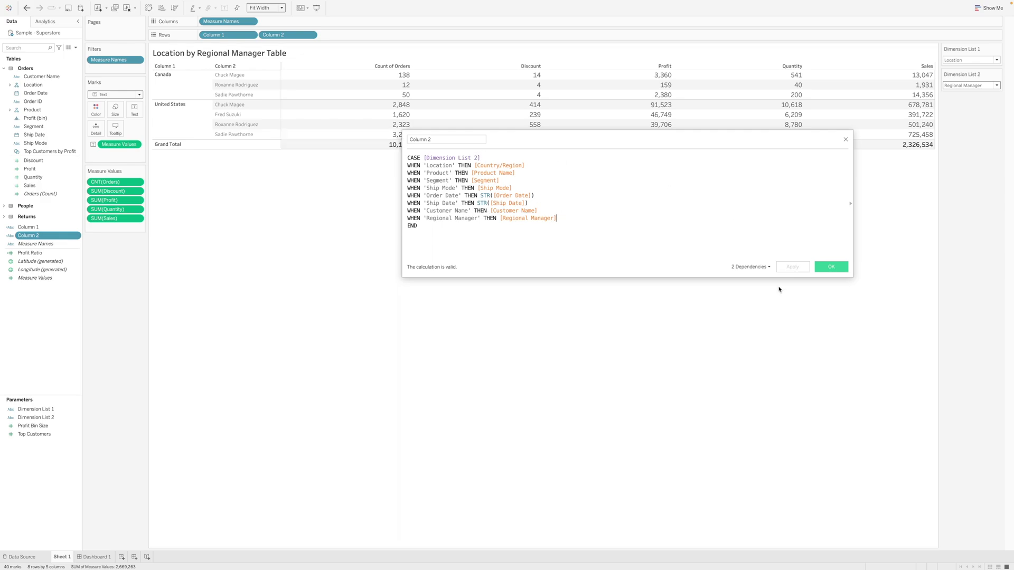
{"action": "left_click", "coordinate": [844, 270]}
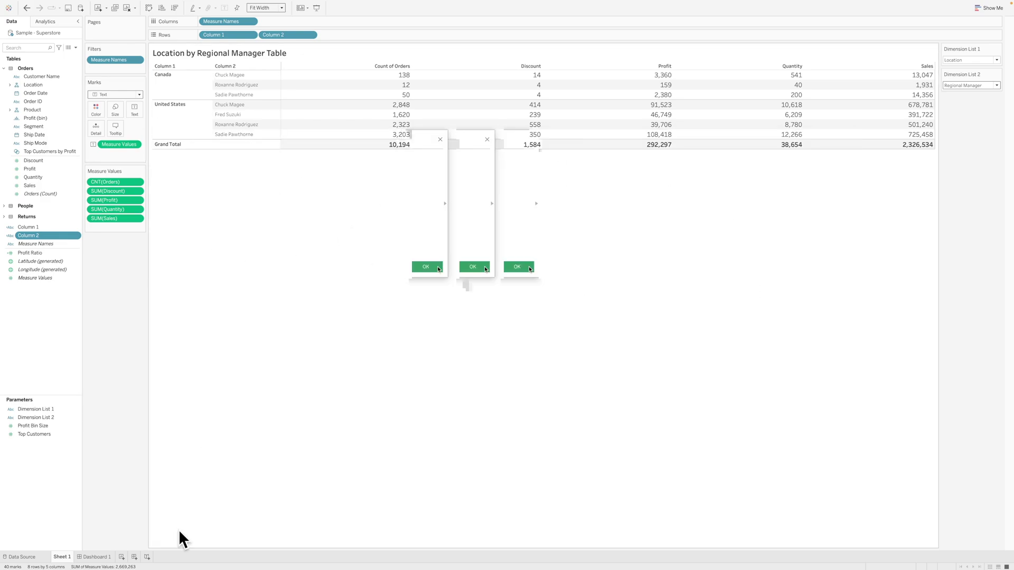
{"action": "left_click", "coordinate": [98, 557]}
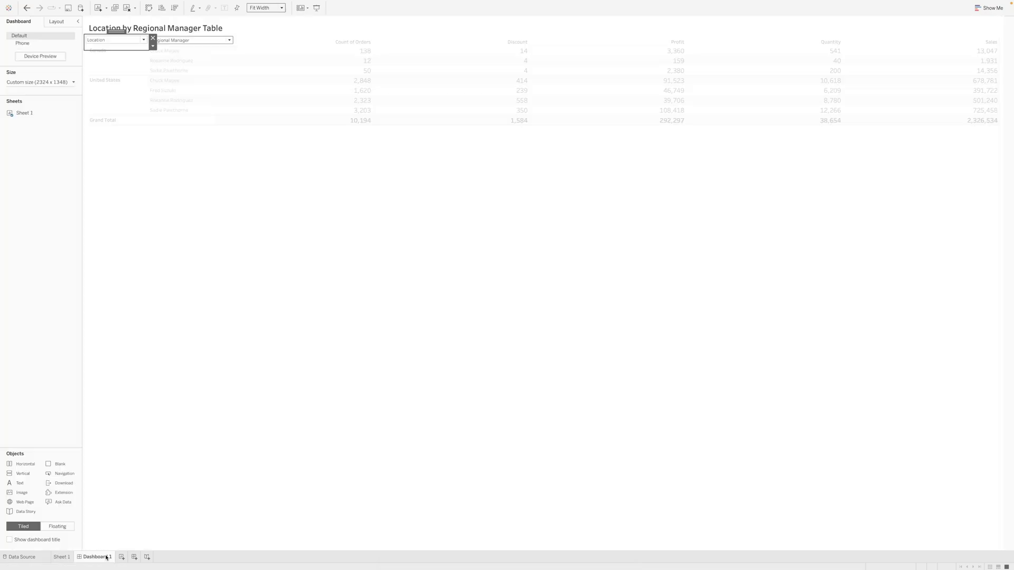
{"action": "left_click", "coordinate": [66, 557]}
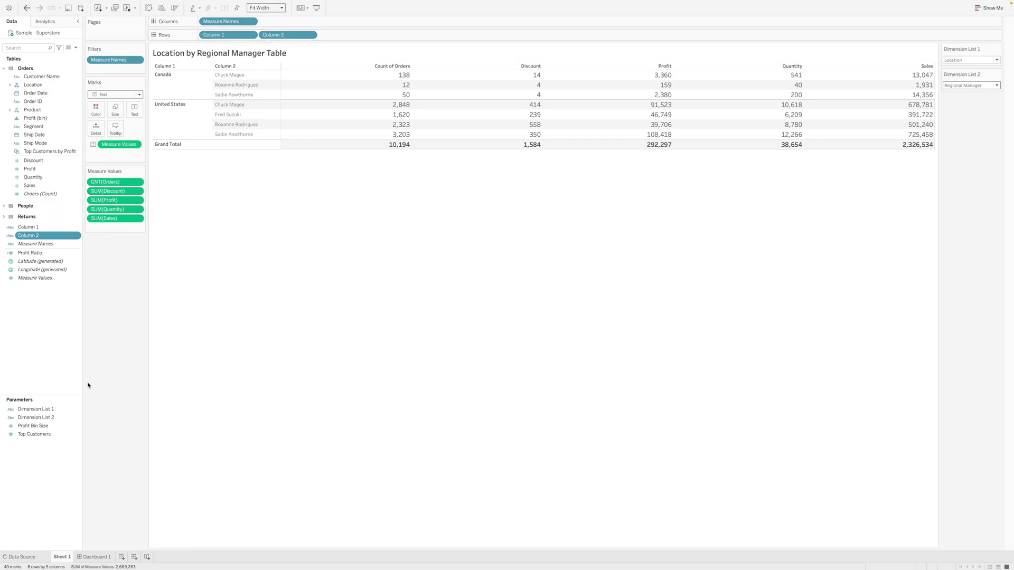
Step: Set the Dimension List 1 parameter to Product, making the table Product by Regional Manager
{"action": "right_click", "coordinate": [22, 411]}
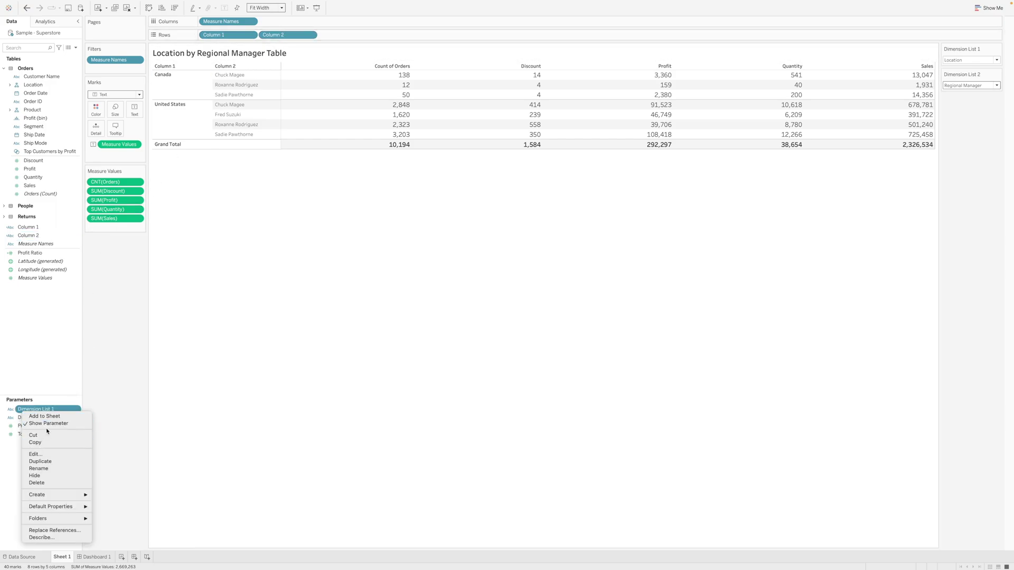
{"action": "left_click", "coordinate": [653, 310]}
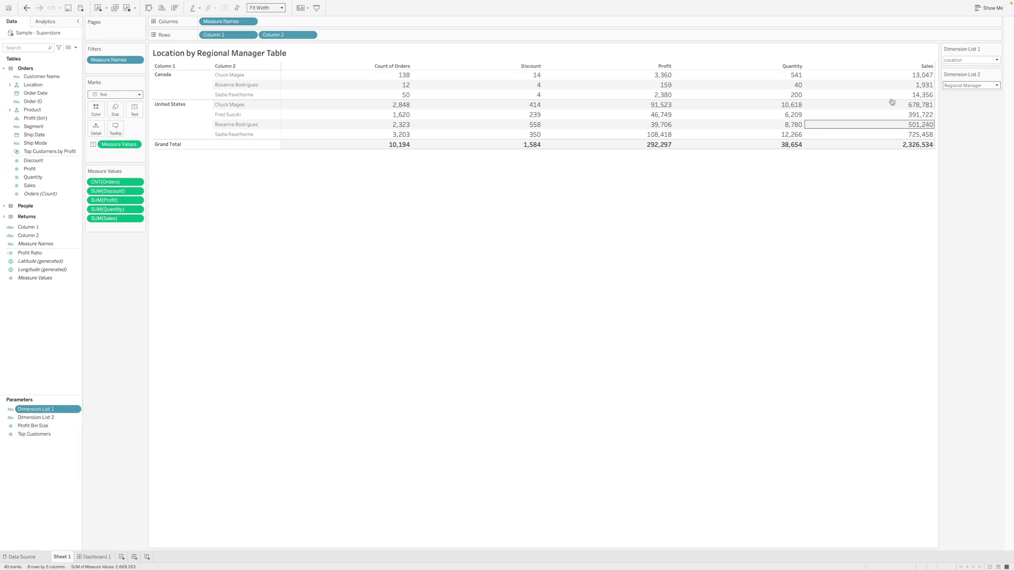
{"action": "left_click", "coordinate": [974, 60]}
{"action": "left_click", "coordinate": [958, 75]}
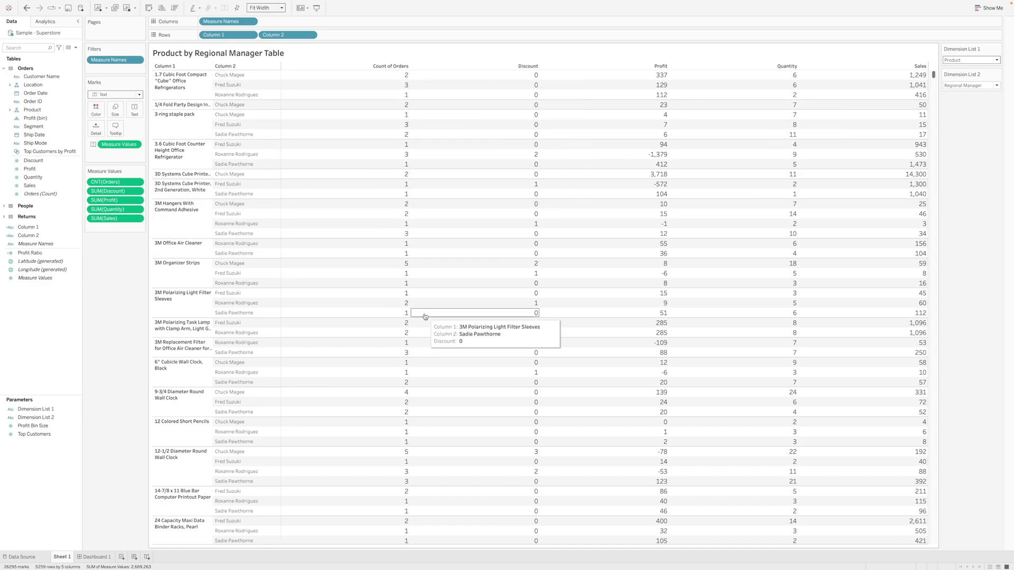
Step: Set Dimension List 1 to Regional Manager and Dimension List 2 to Product
{"action": "left_click", "coordinate": [977, 60]}
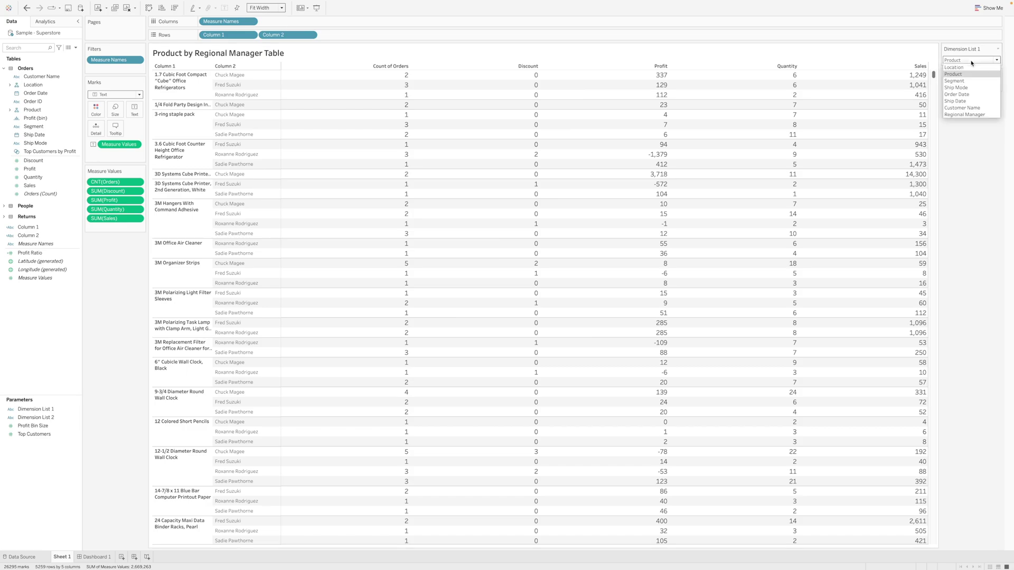
{"action": "left_click", "coordinate": [964, 115]}
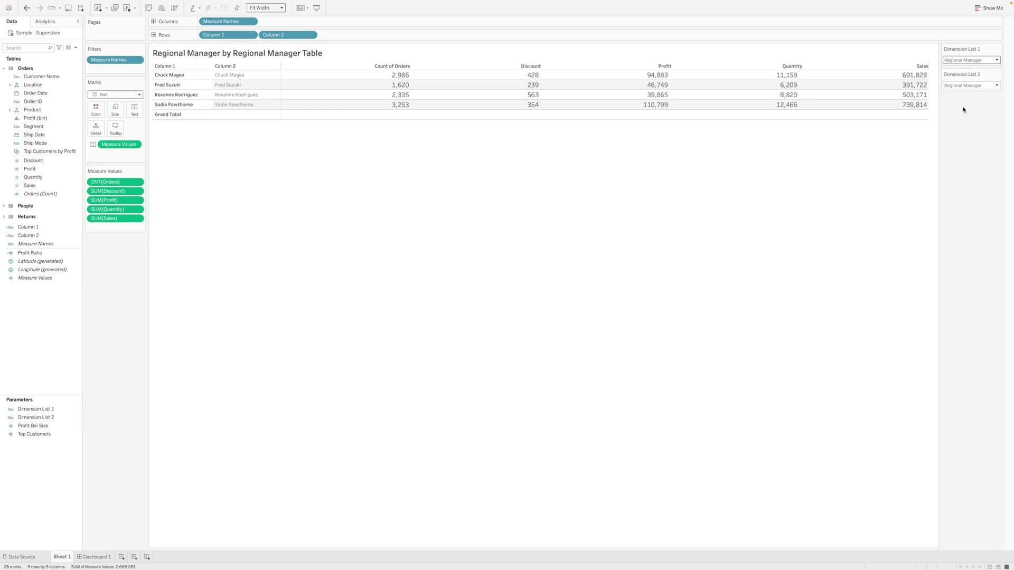
{"action": "left_click", "coordinate": [965, 86]}
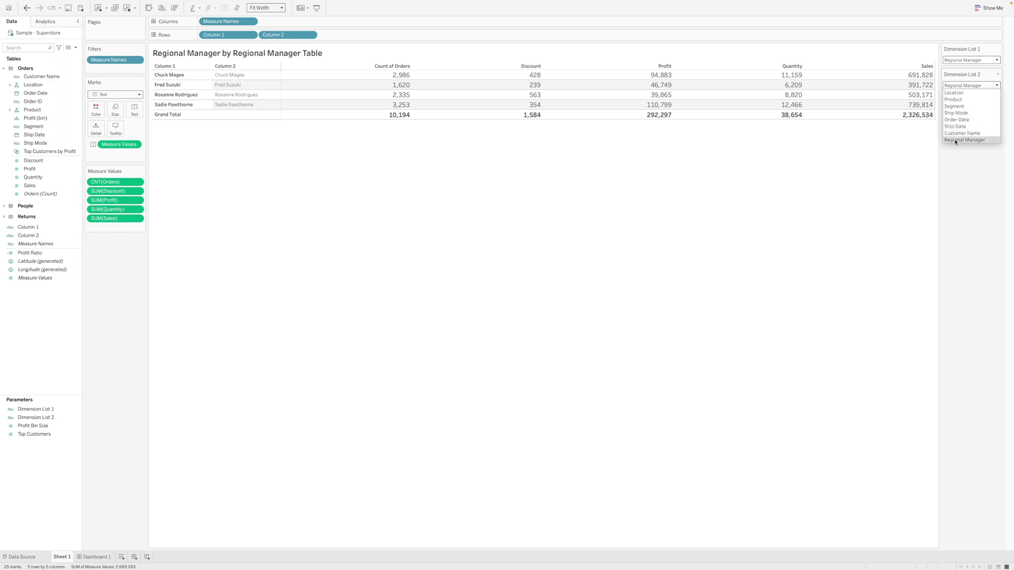
{"action": "left_click", "coordinate": [956, 141]}
{"action": "left_click", "coordinate": [964, 86]}
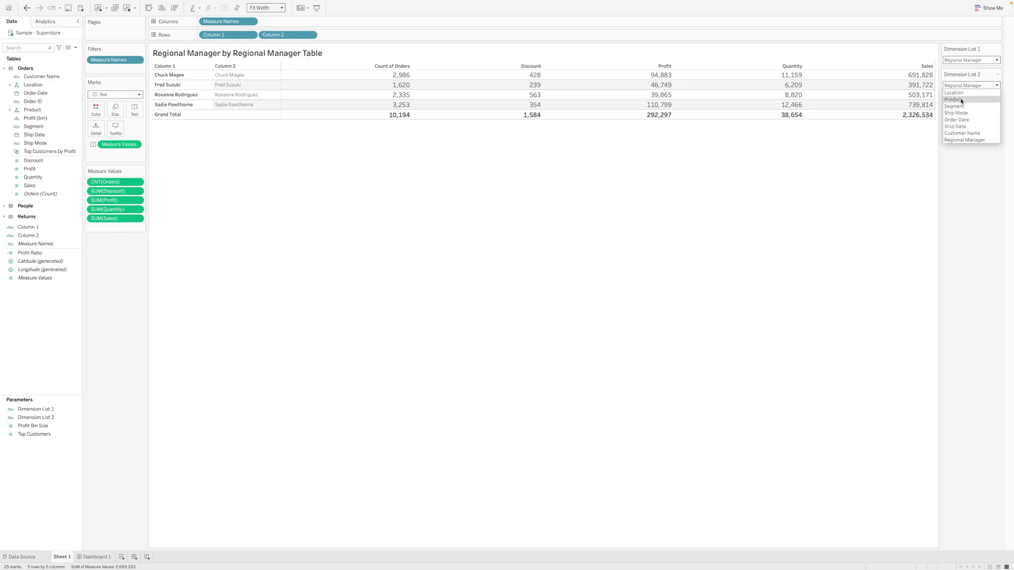
{"action": "left_click", "coordinate": [956, 106]}
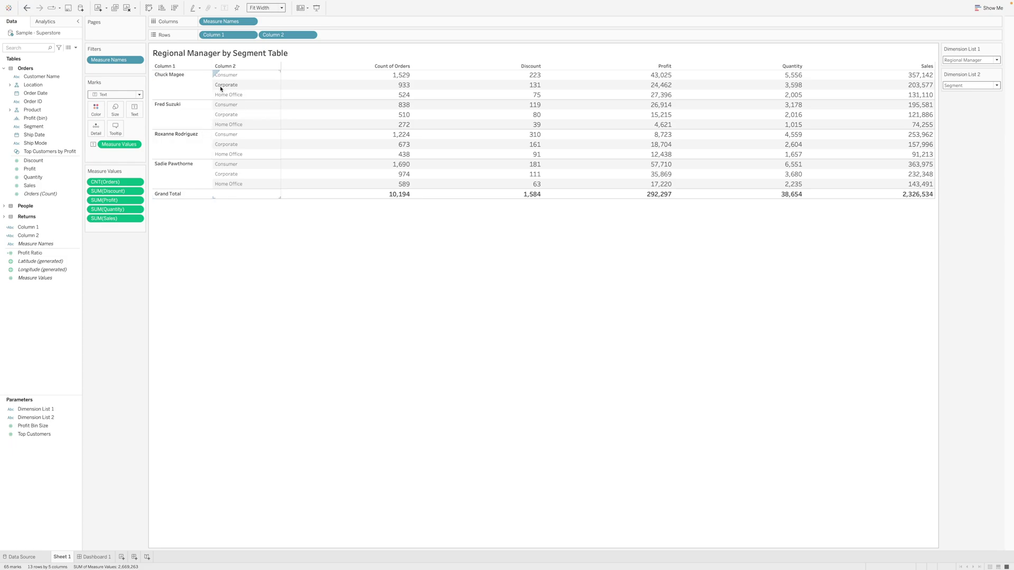
{"action": "left_click", "coordinate": [980, 85]}
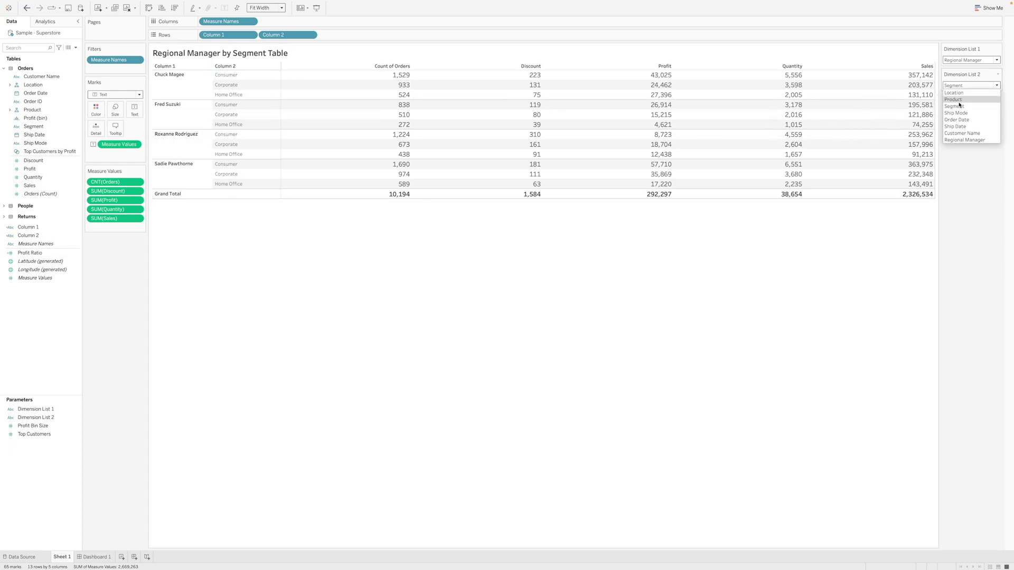
{"action": "left_click", "coordinate": [961, 100]}
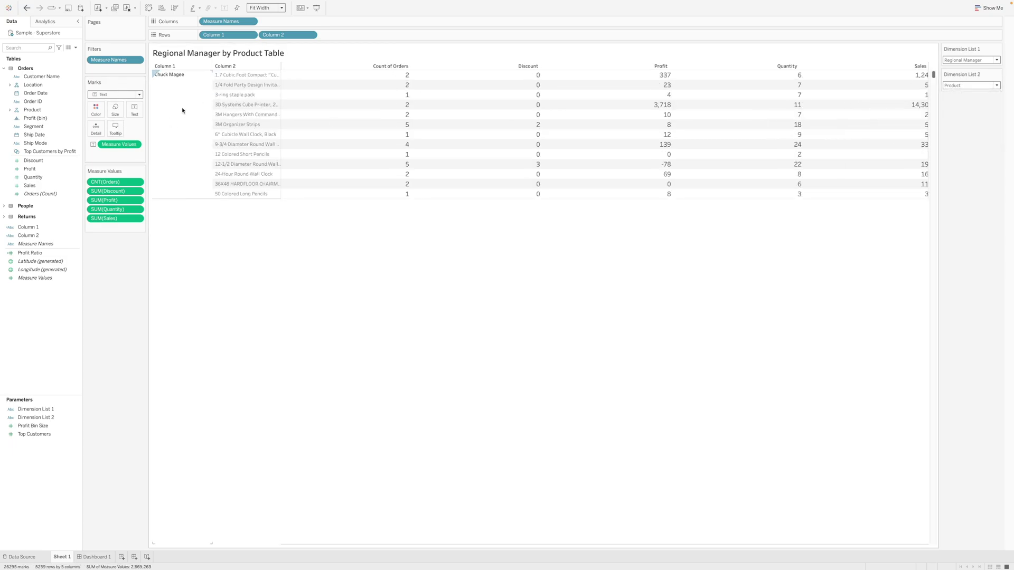
Step: Sort the rows by Count of Orders descending and drag the Profit Bin Size parameter onto the view
{"action": "left_click", "coordinate": [167, 96]}
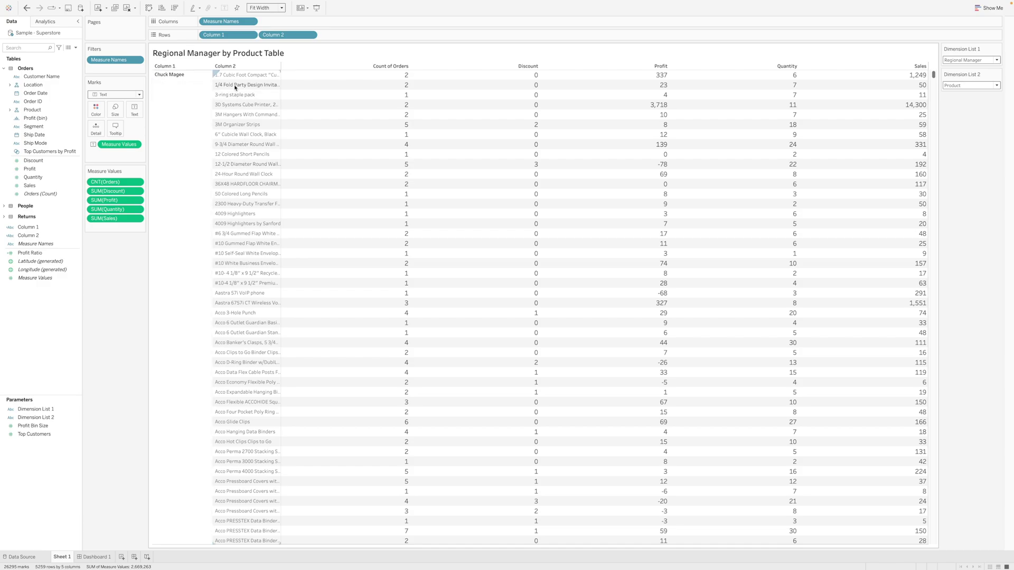
{"action": "mouse_move", "coordinate": [383, 78]}
{"action": "left_click", "coordinate": [405, 66]}
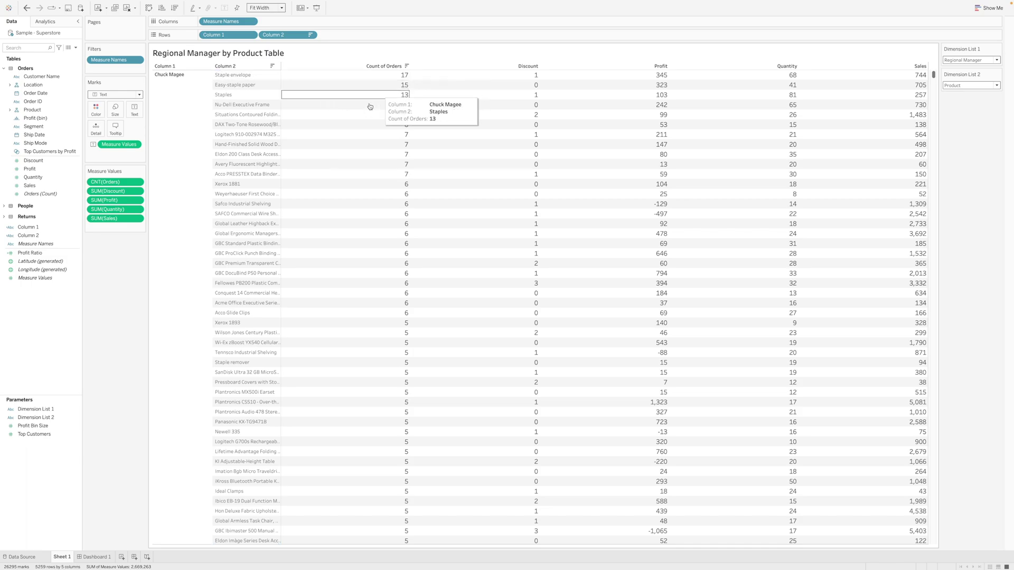
{"action": "mouse_move", "coordinate": [365, 90]}
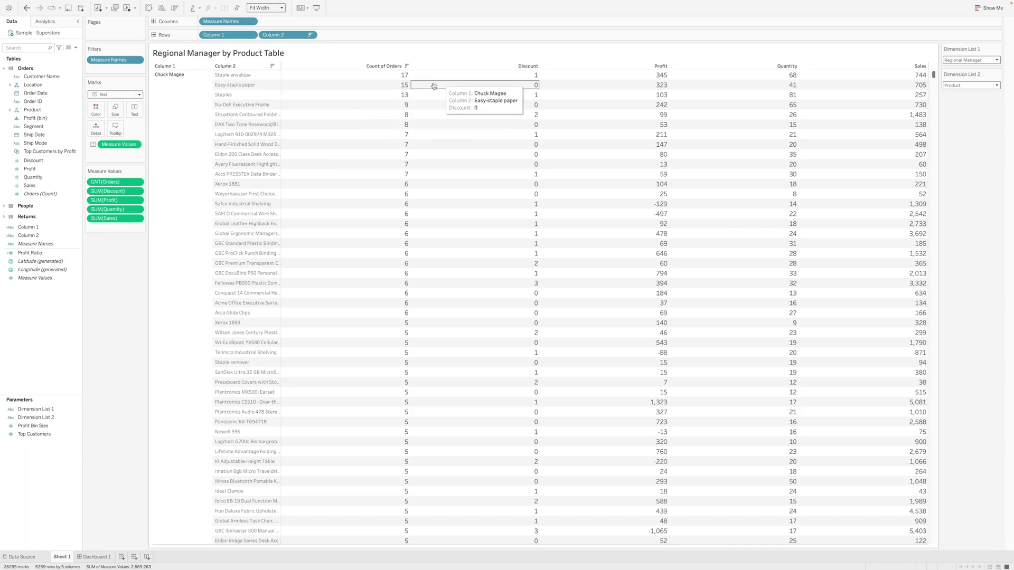
{"action": "scroll", "coordinate": [309, 122], "scroll_direction": "down", "scroll_amount": 5}
{"action": "scroll", "coordinate": [309, 122], "scroll_direction": "down", "scroll_amount": 10}
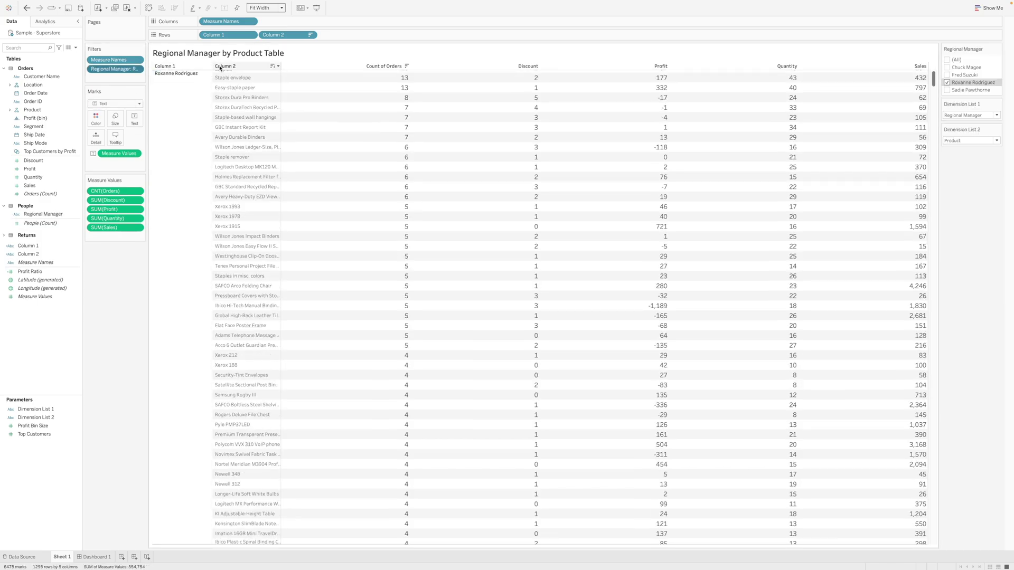
{"action": "left_click", "coordinate": [62, 428]}
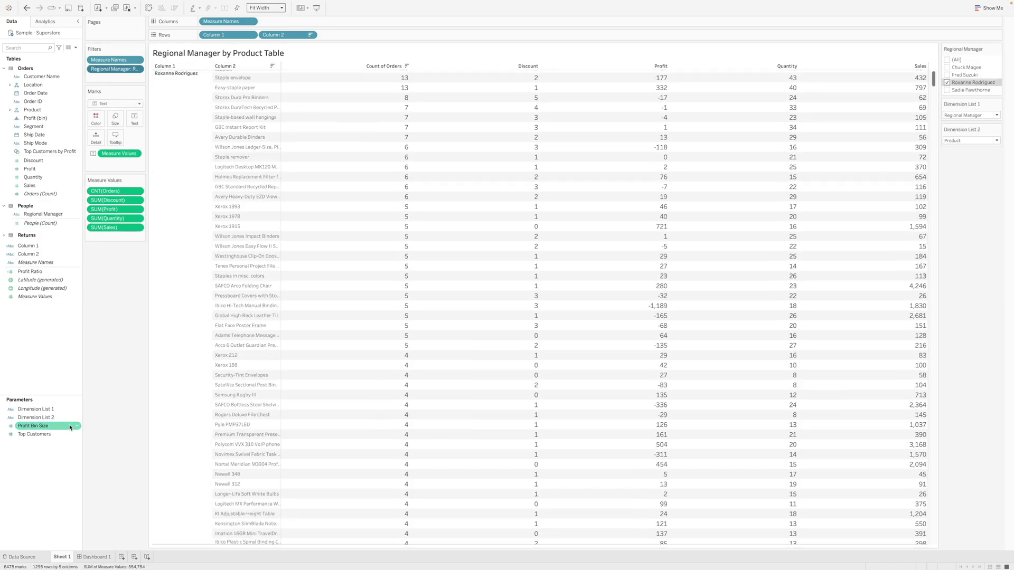
{"action": "mouse_move", "coordinate": [77, 426]}
{"action": "left_mouse_down"}
{"action": "mouse_move", "coordinate": [217, 128]}
{"action": "mouse_move", "coordinate": [188, 67]}
{"action": "left_mouse_up"}
Step: Add a new blank Sheet 2 and a new blank Dashboard 2
{"action": "left_click", "coordinate": [111, 558]}
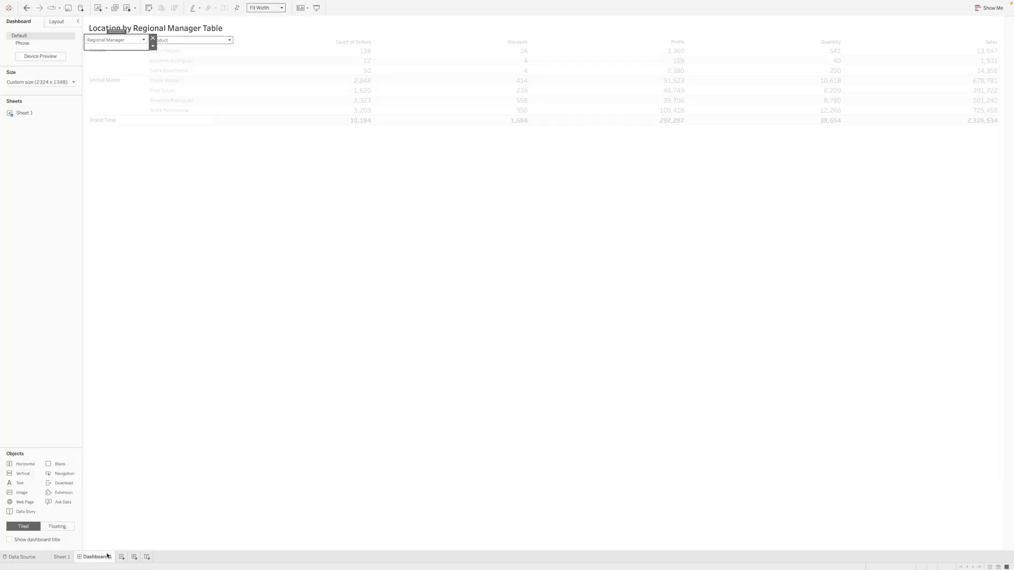
{"action": "left_click", "coordinate": [122, 557]}
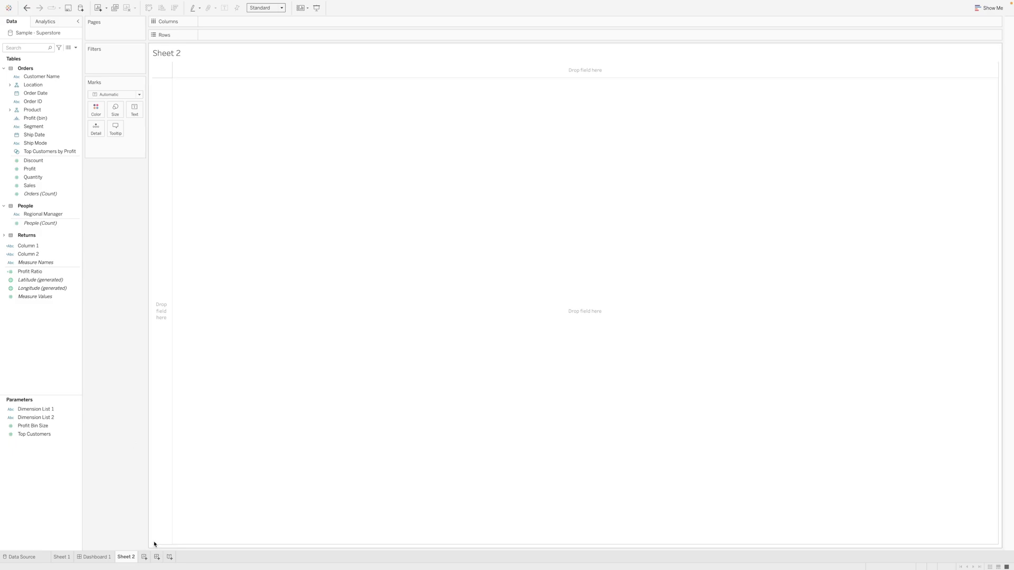
{"action": "left_click", "coordinate": [157, 557]}
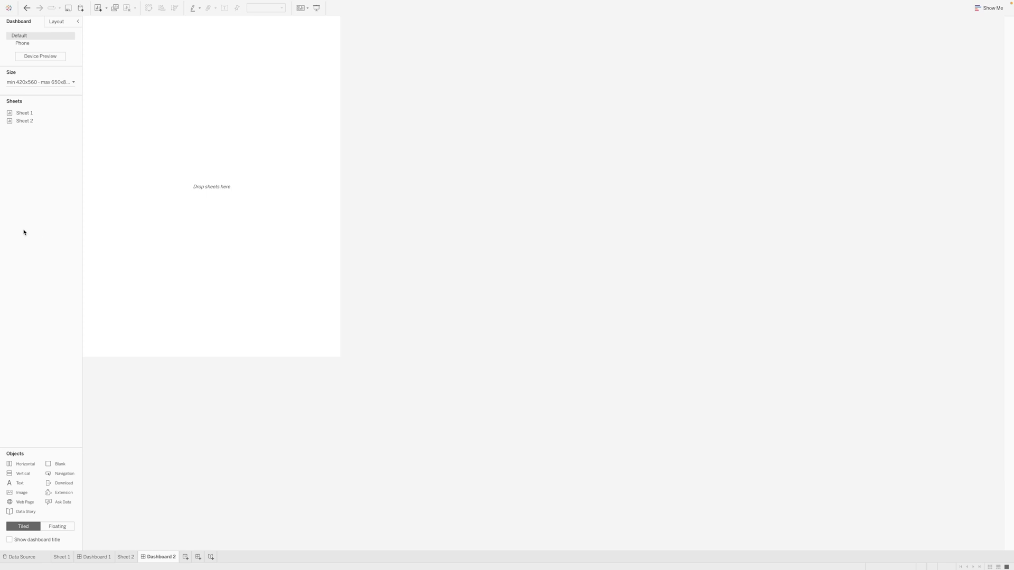
Step: Place the Sheet 1 table on Dashboard 2 and remove its filter and parameter container
{"action": "mouse_move", "coordinate": [22, 115]}
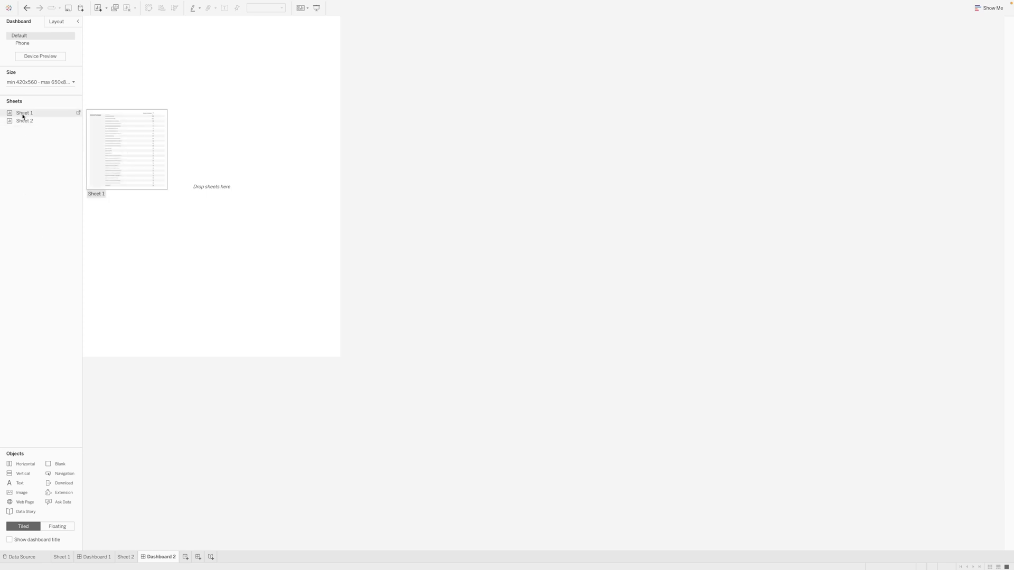
{"action": "left_click_drag", "start_coordinate": [22, 115], "coordinate": [166, 126]}
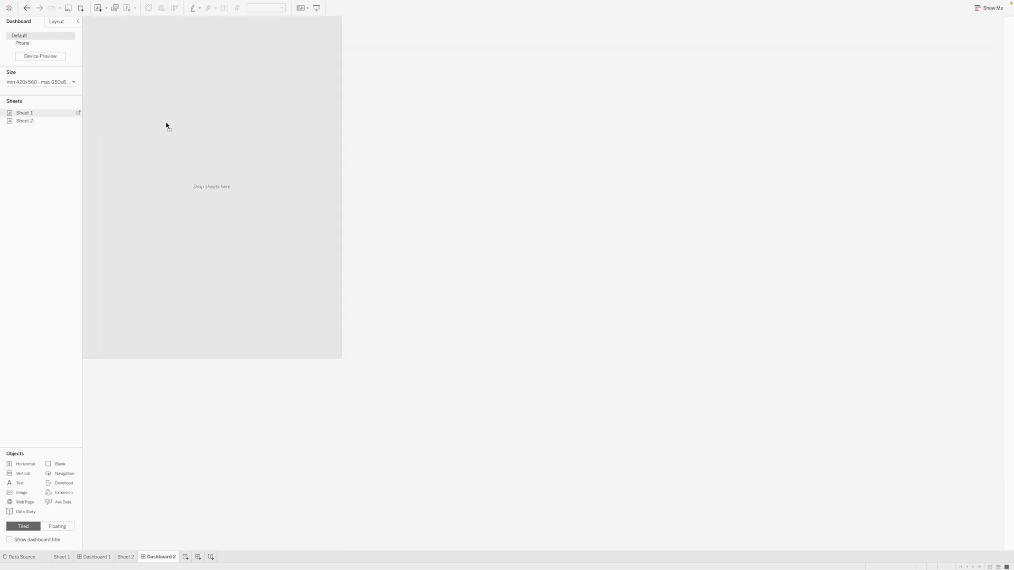
{"action": "left_click_drag", "start_coordinate": [97, 228], "coordinate": [100, 227]}
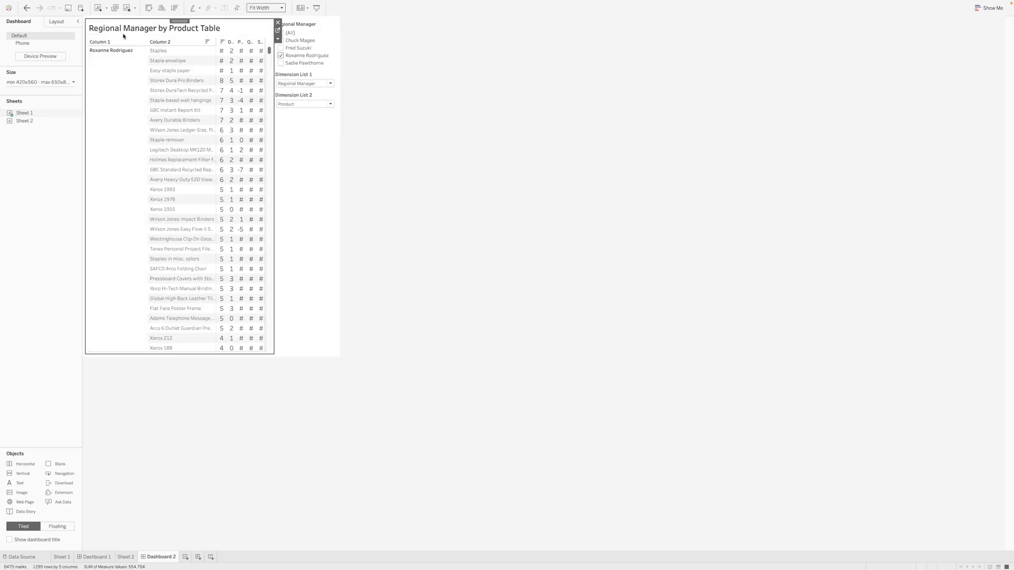
{"action": "left_click", "coordinate": [311, 125]}
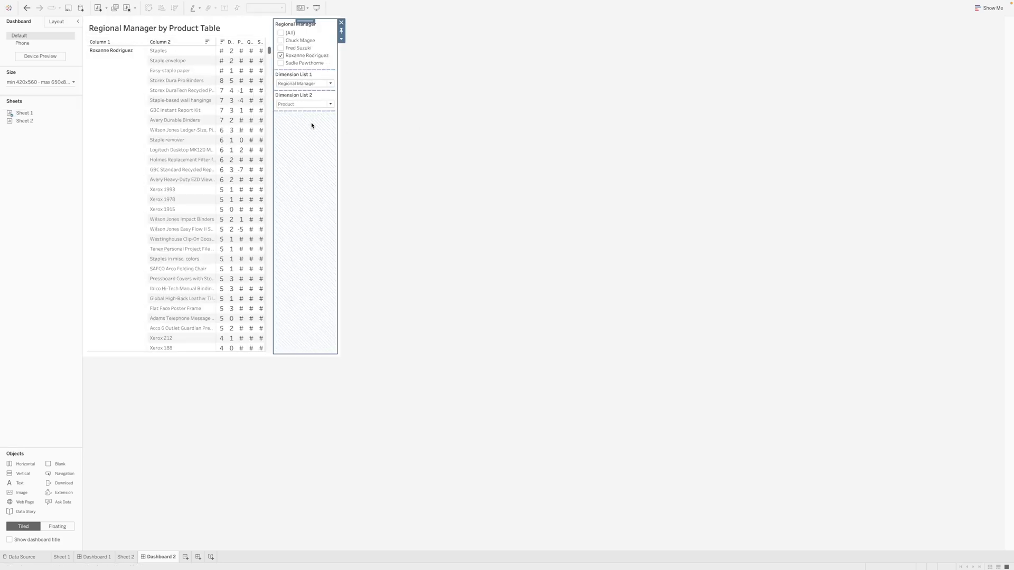
{"action": "left_click", "coordinate": [341, 22]}
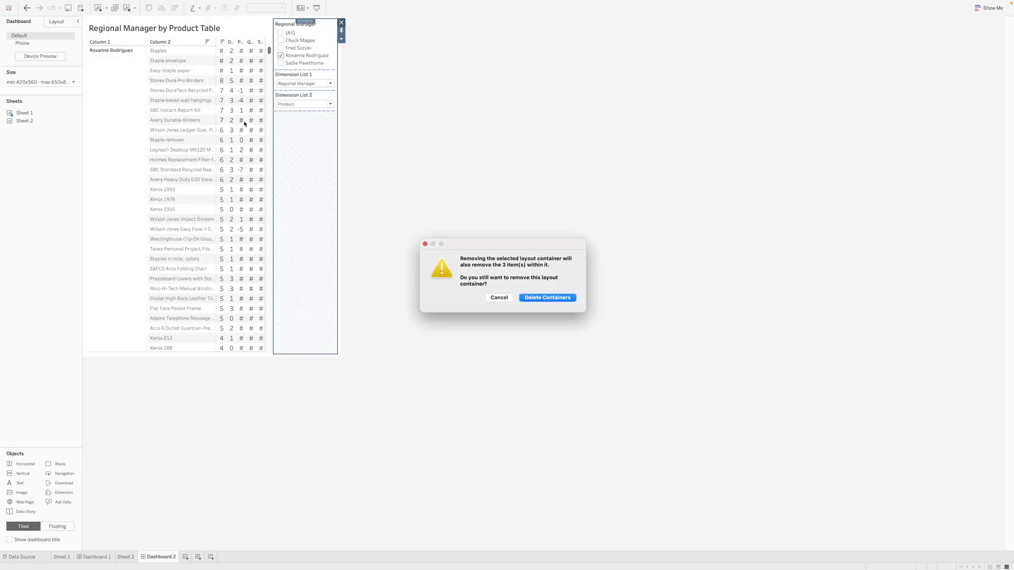
Step: Delete the filter and parameter cards and set Dashboard 2 to a fixed size
{"action": "left_click", "coordinate": [551, 301]}
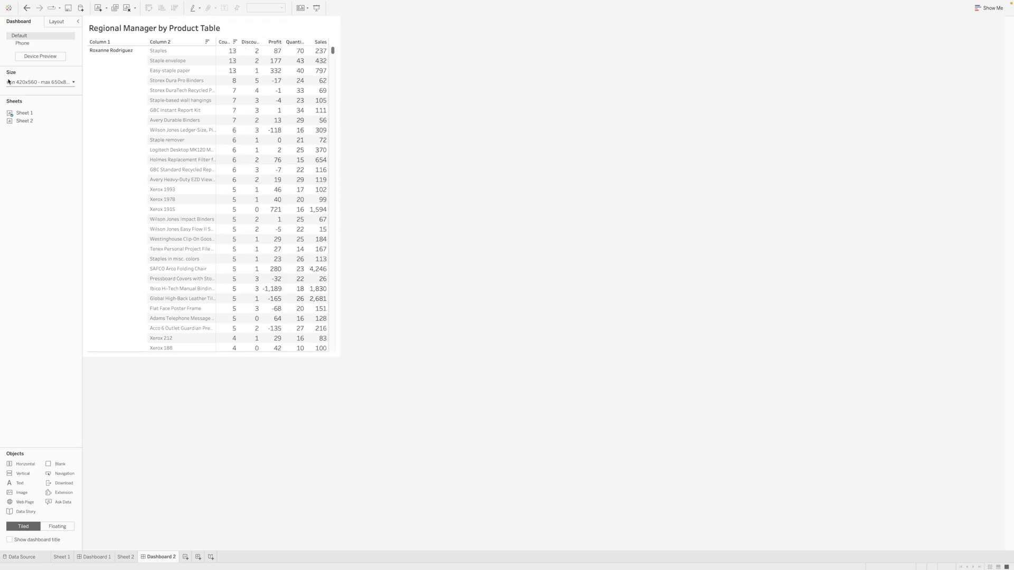
{"action": "left_click", "coordinate": [25, 83]}
{"action": "left_click", "coordinate": [42, 96]}
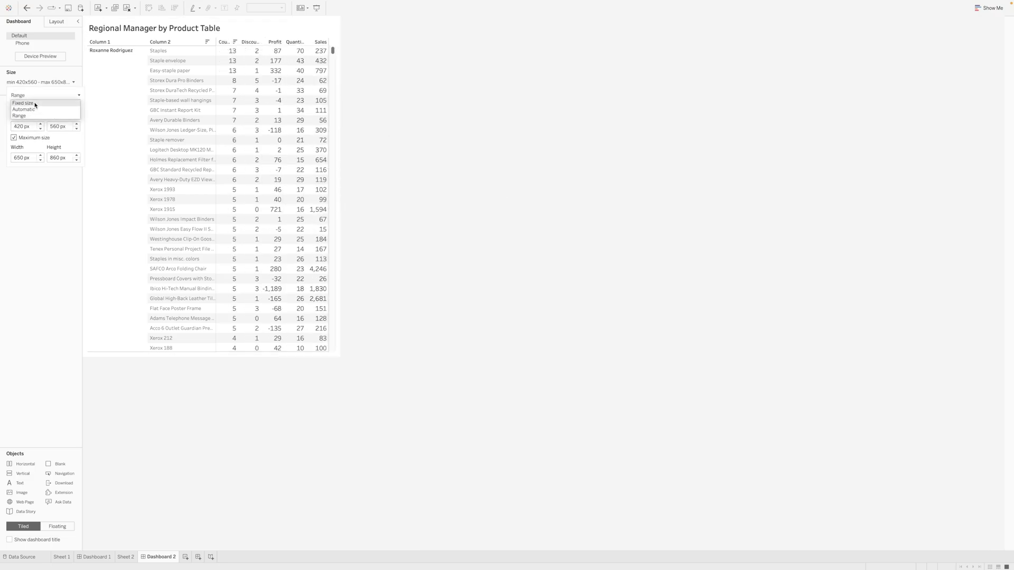
{"action": "left_click", "coordinate": [36, 100]}
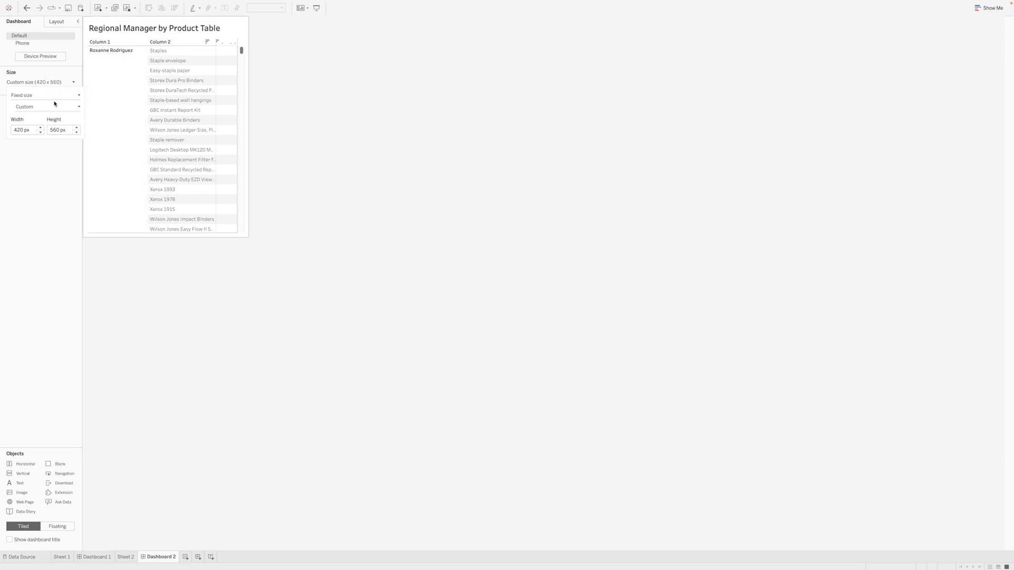
Step: Cycle the sizing mode through Automatic back to Fixed 2324 x 1348, then select the table's fit setting
{"action": "left_click", "coordinate": [49, 99]}
{"action": "left_click", "coordinate": [41, 108]}
{"action": "left_click", "coordinate": [46, 99]}
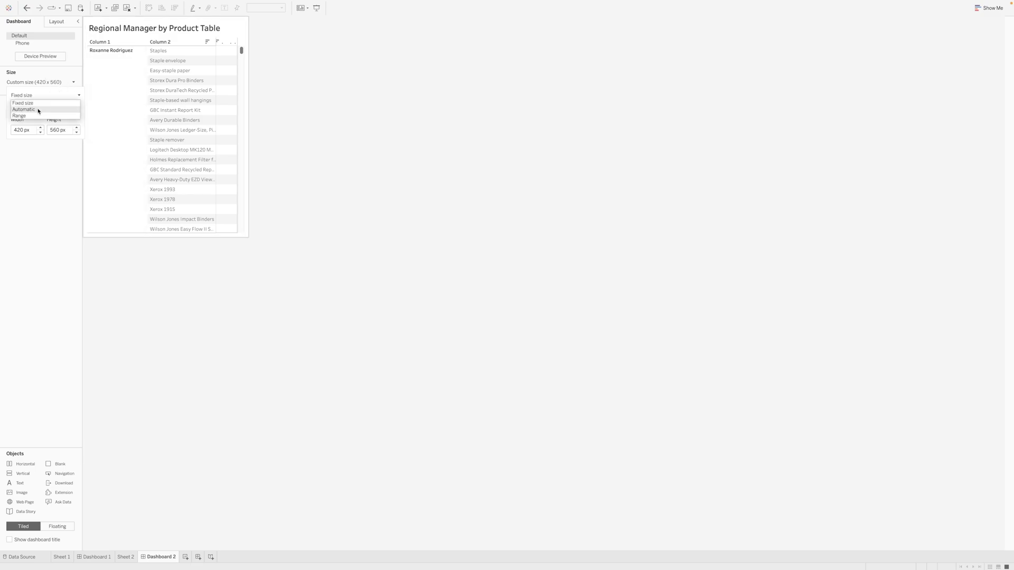
{"action": "left_click", "coordinate": [39, 111]}
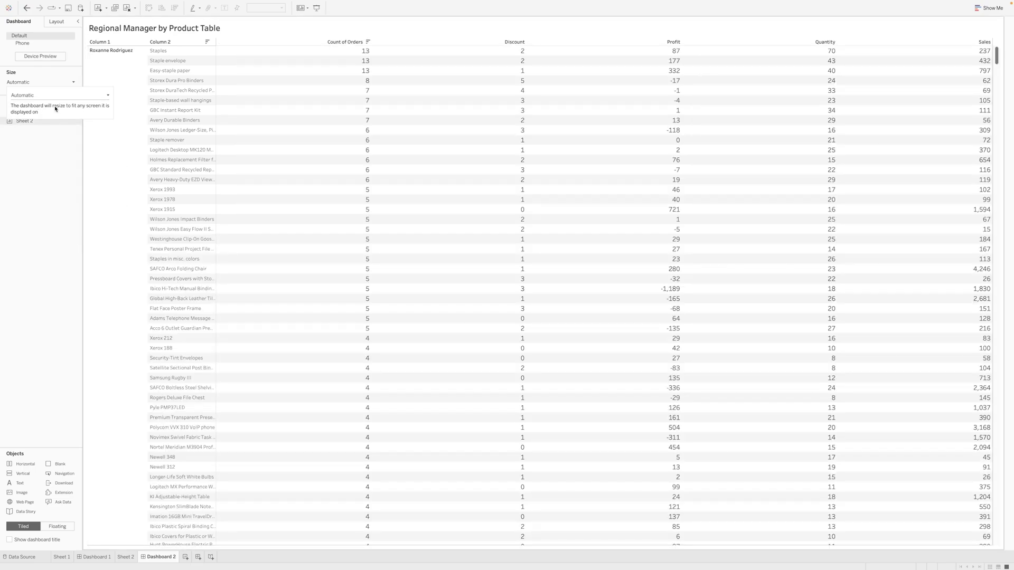
{"action": "left_click", "coordinate": [54, 96]}
{"action": "left_click", "coordinate": [54, 103]}
{"action": "left_click", "coordinate": [47, 195]}
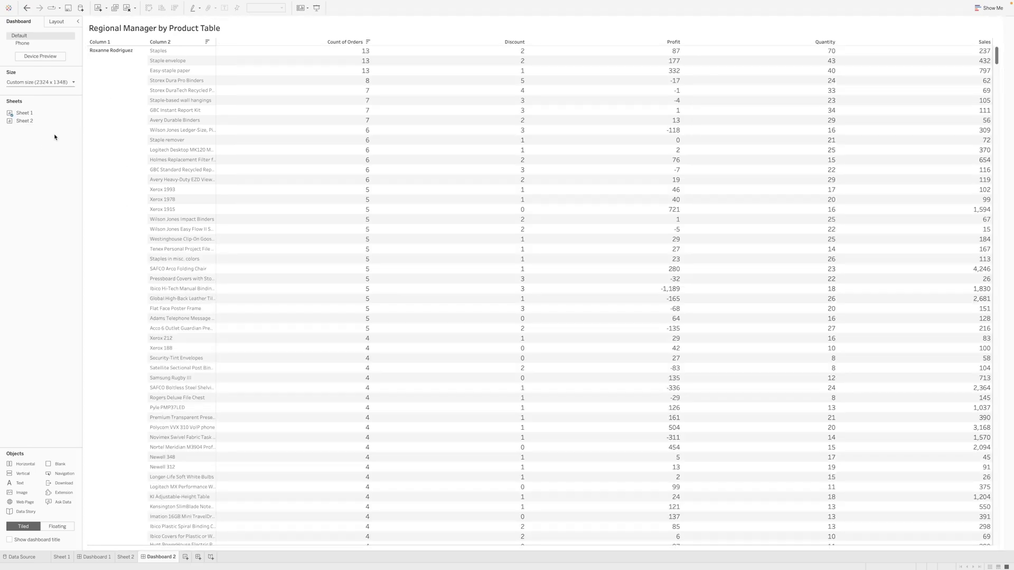
{"action": "left_click", "coordinate": [290, 26]}
{"action": "left_click", "coordinate": [280, 8]}
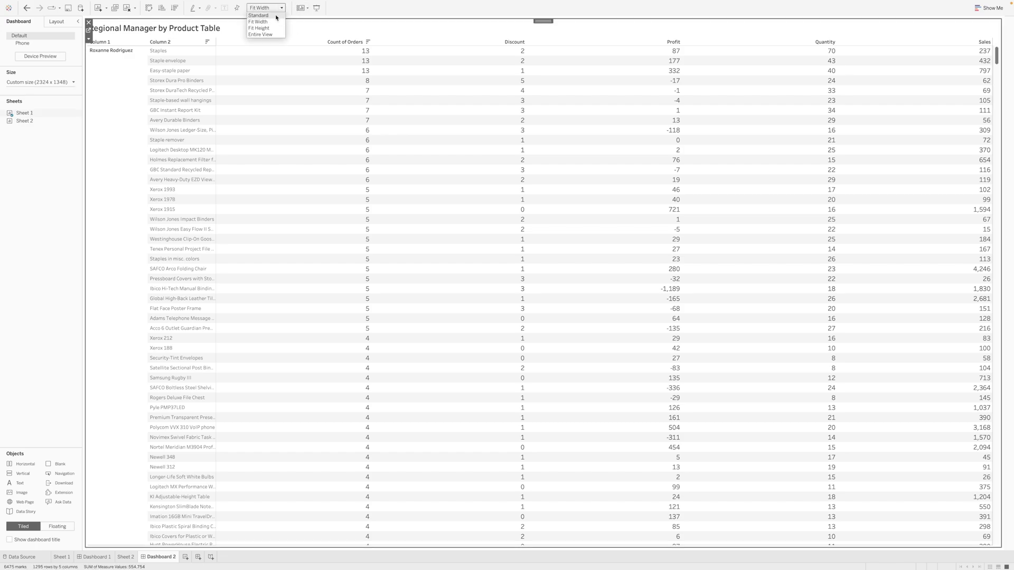
Step: Keep the table fitted to width and add the Dimension List 1 parameter control
{"action": "left_click", "coordinate": [67, 211]}
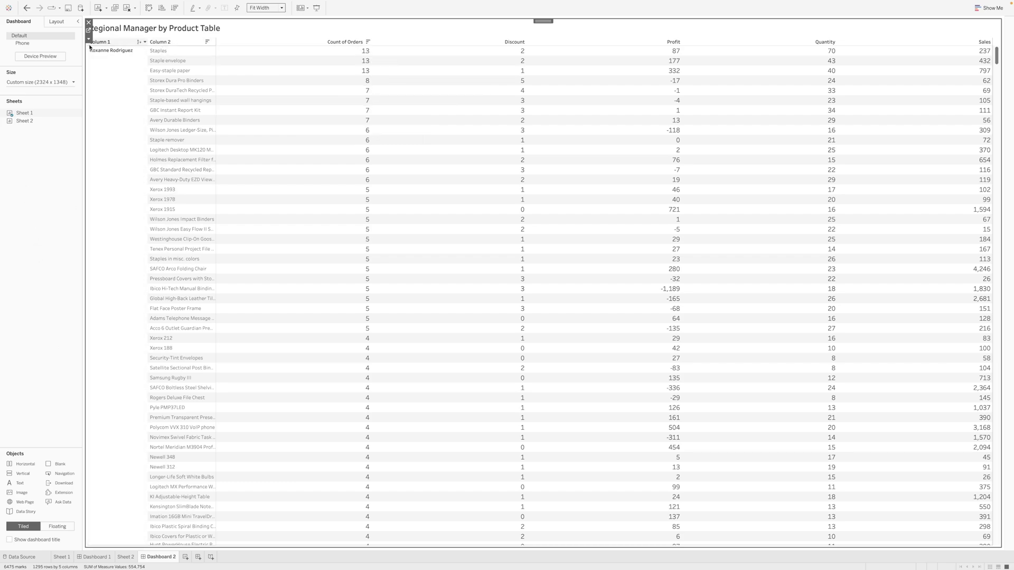
{"action": "left_click", "coordinate": [89, 39]}
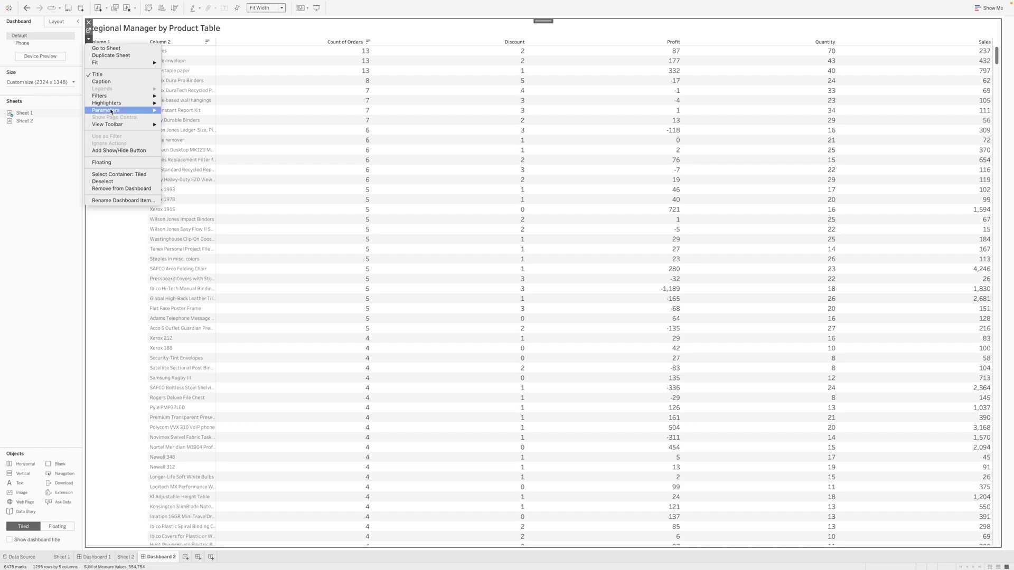
{"action": "left_click", "coordinate": [185, 111]}
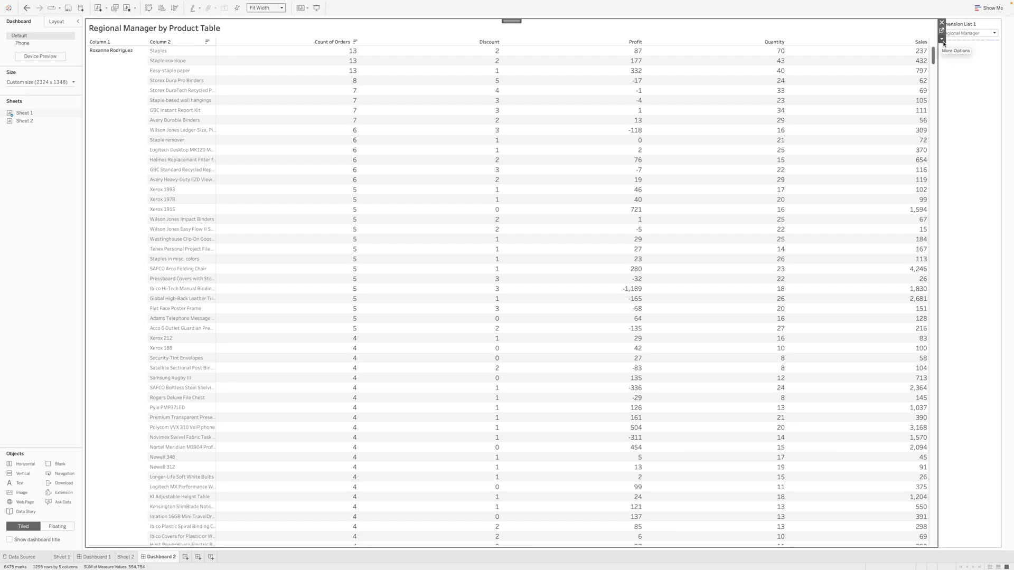
Step: Add the Dimension List 2 control and float Dimension List 1 over the table's top-left
{"action": "left_click", "coordinate": [942, 38]}
{"action": "mouse_move", "coordinate": [950, 111]}
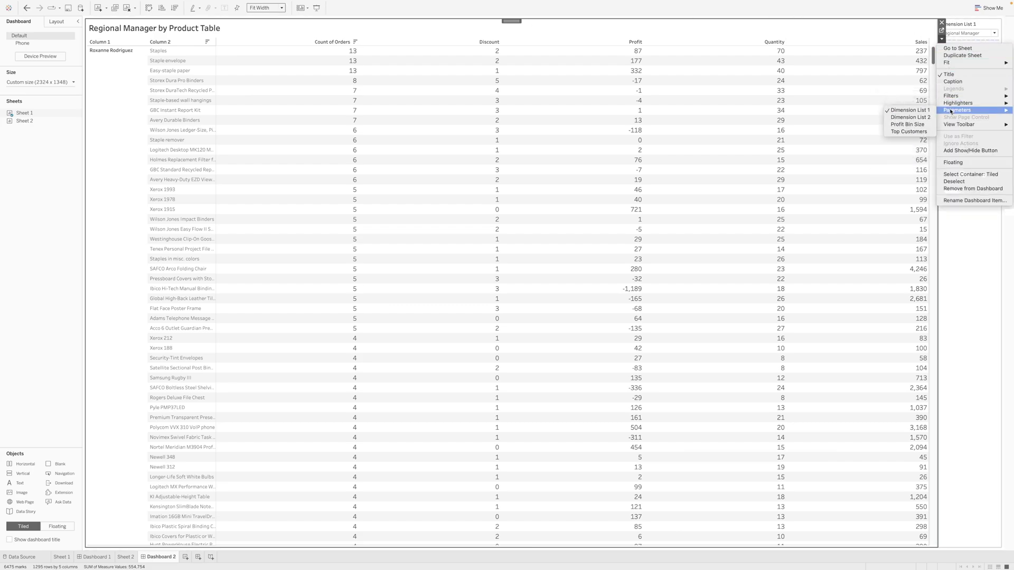
{"action": "left_click", "coordinate": [918, 120]}
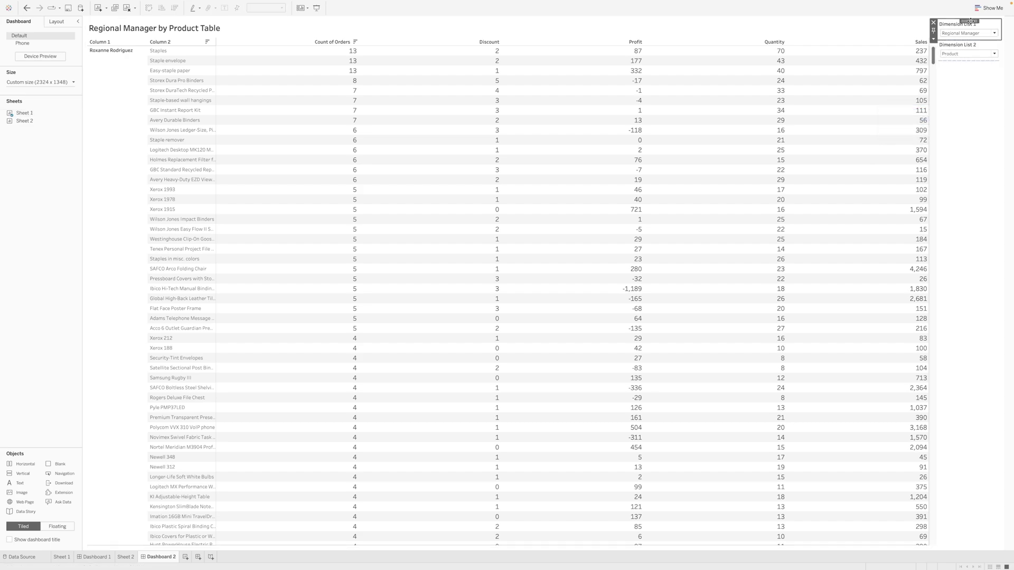
{"action": "left_click_drag", "start_coordinate": [967, 26], "coordinate": [155, 24]}
Step: Hide the Dimension List 1 title and move the Regional Manager drop-down onto the Column 1 header
{"action": "right_click", "coordinate": [146, 35]}
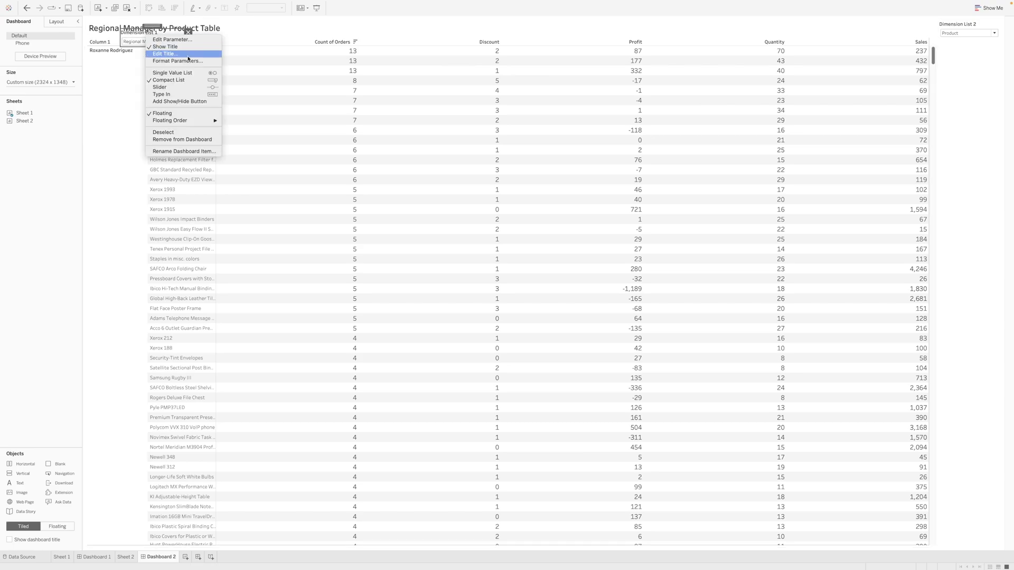
{"action": "left_click", "coordinate": [189, 50]}
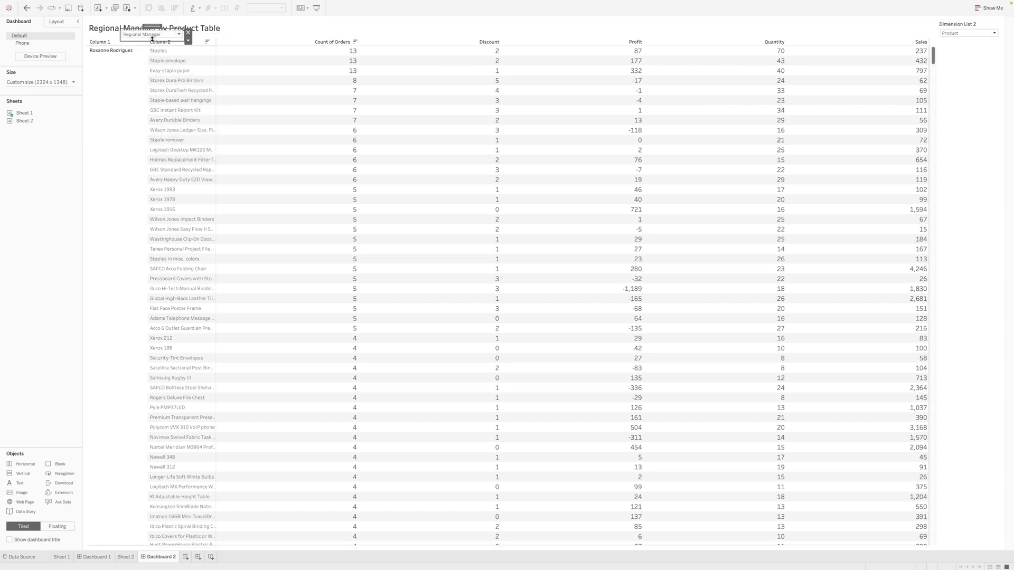
{"action": "left_click", "coordinate": [159, 43]}
{"action": "left_click_drag", "start_coordinate": [152, 27], "coordinate": [120, 37]}
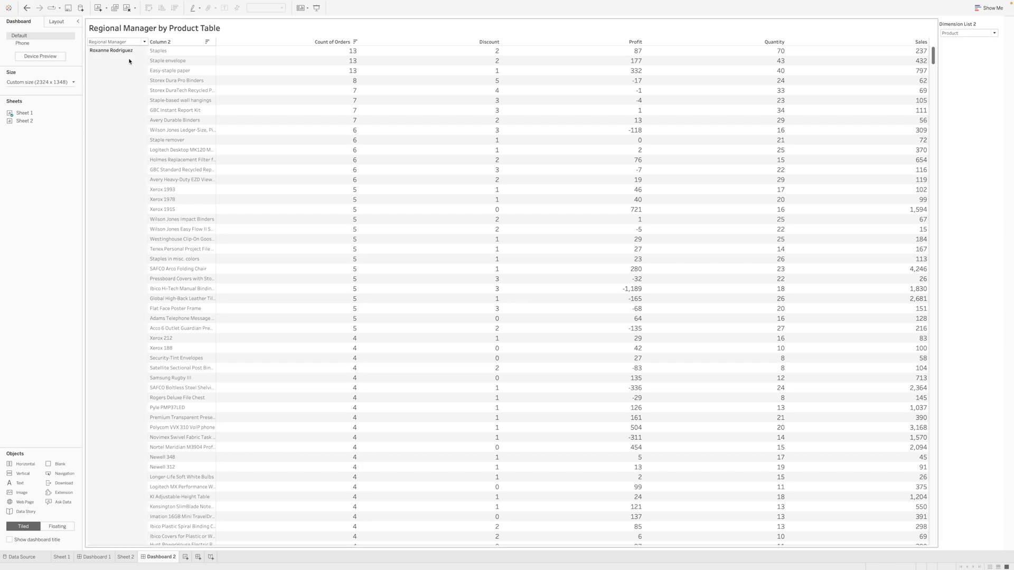
{"action": "left_click", "coordinate": [41, 83]}
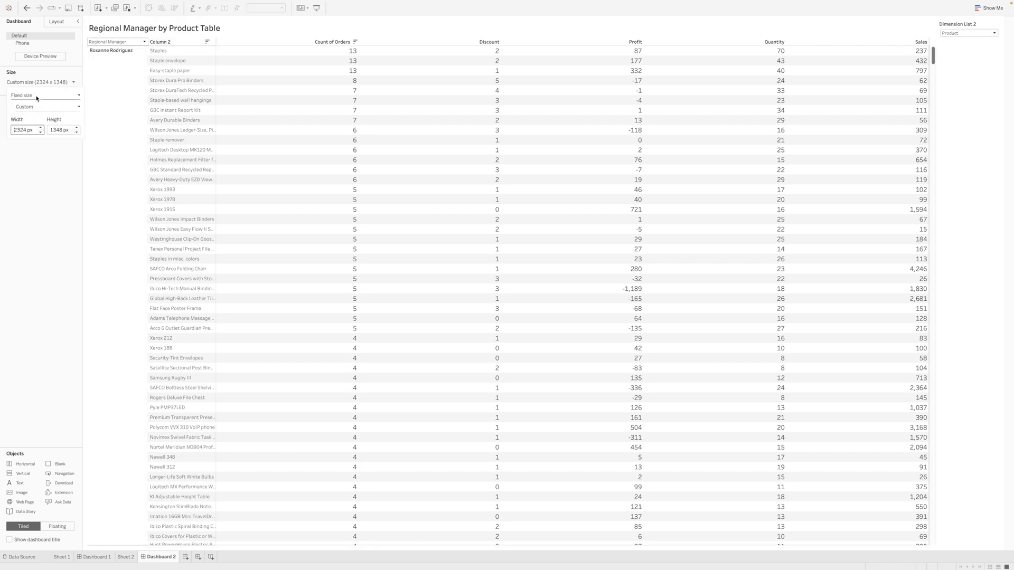
{"action": "left_click", "coordinate": [36, 97]}
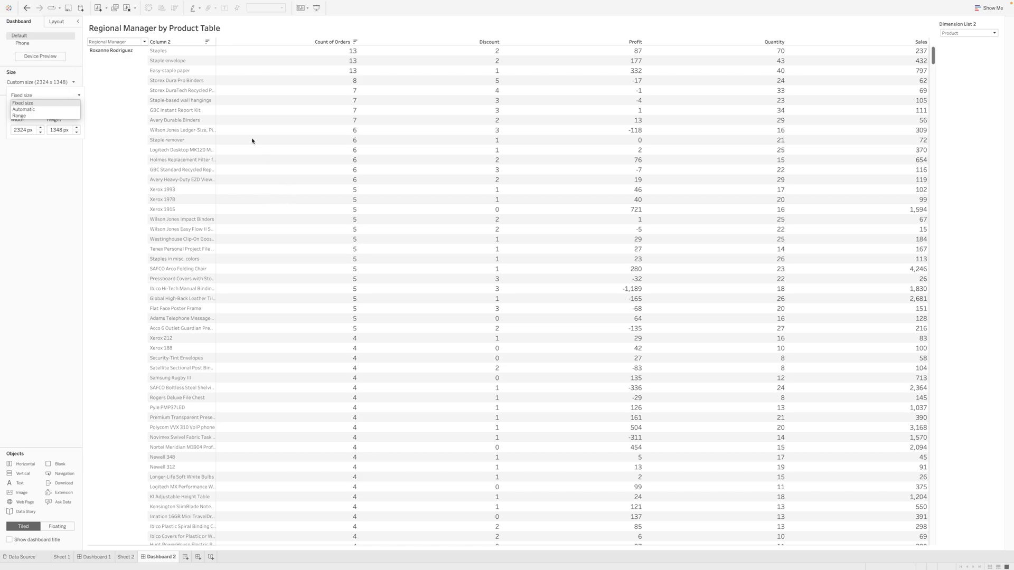
{"action": "left_click", "coordinate": [61, 286]}
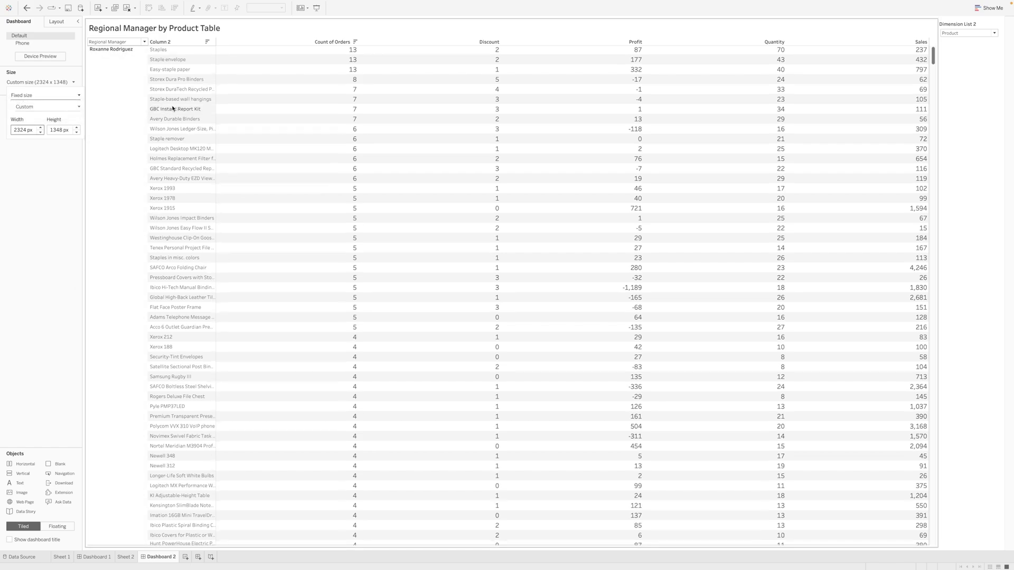
{"action": "left_click", "coordinate": [123, 45]}
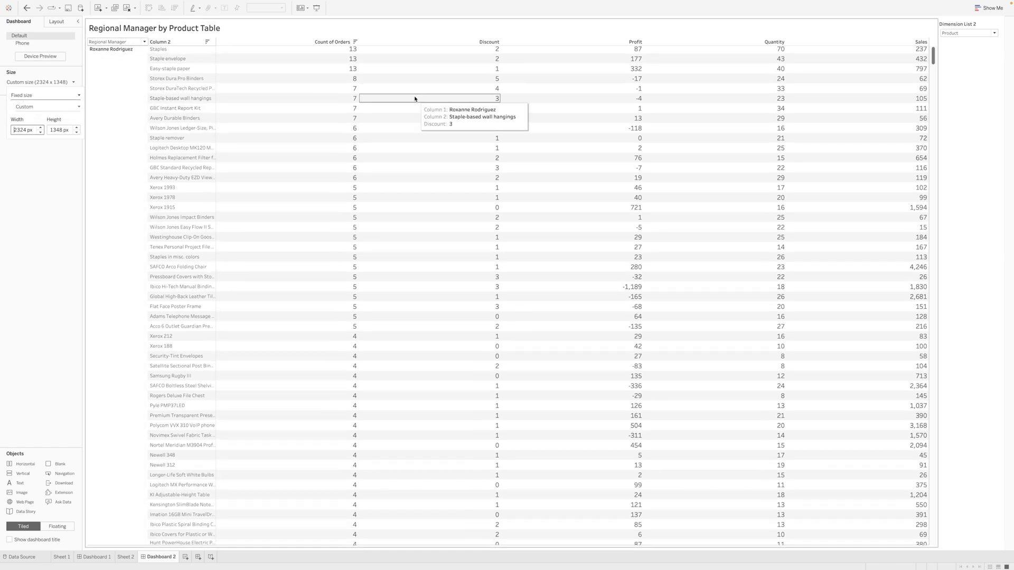
{"action": "left_click", "coordinate": [129, 50]}
{"action": "left_click", "coordinate": [133, 50]}
{"action": "left_click", "coordinate": [121, 58]}
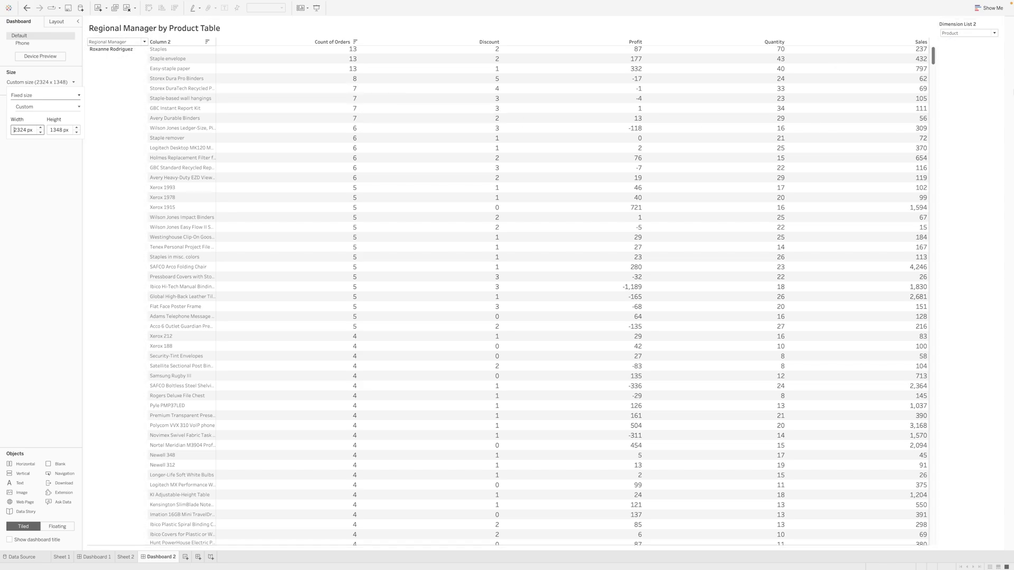
{"action": "left_click", "coordinate": [949, 30]}
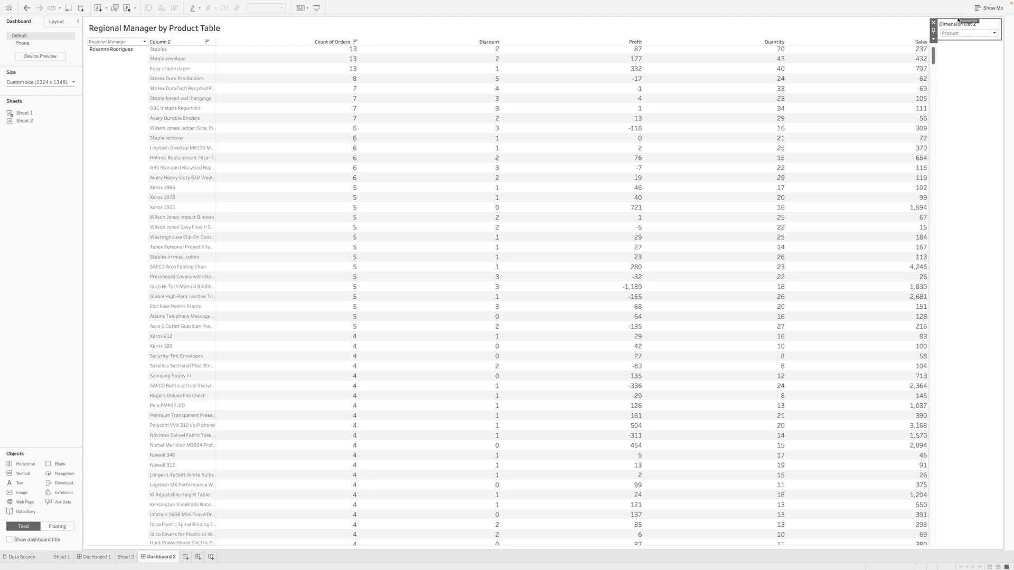
Step: Float Dimension List 2 over the Column 2 header, hide its title, and shorten it to fit
{"action": "left_click_drag", "start_coordinate": [970, 21], "coordinate": [180, 35]}
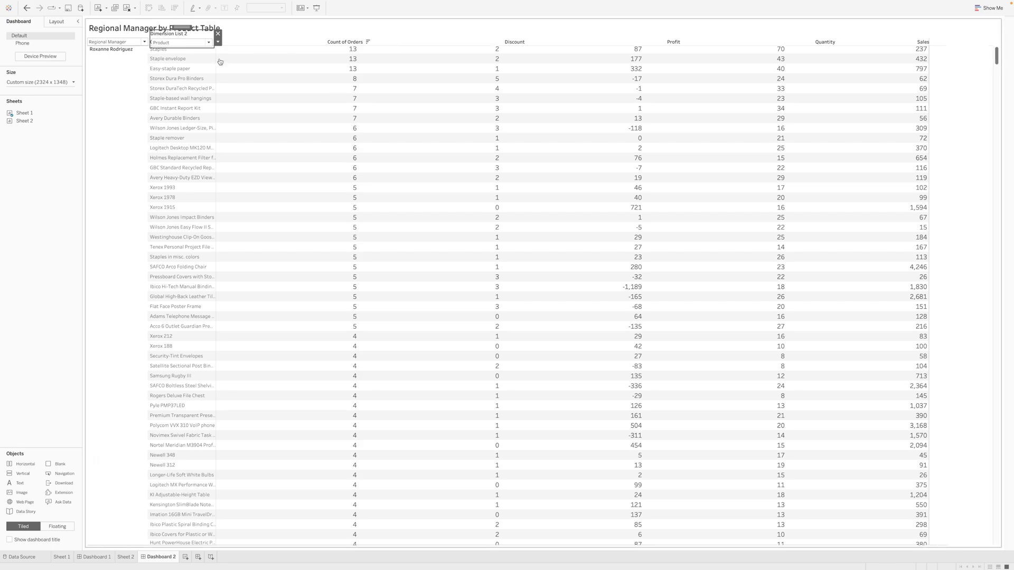
{"action": "right_click", "coordinate": [185, 37]}
{"action": "left_click", "coordinate": [201, 49]}
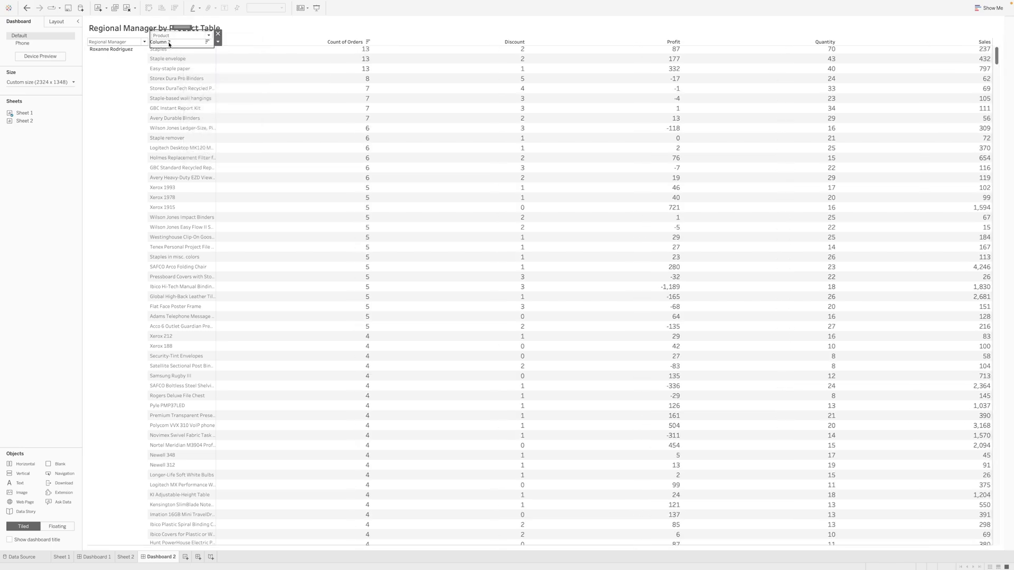
{"action": "left_click_drag", "start_coordinate": [177, 47], "coordinate": [180, 33]}
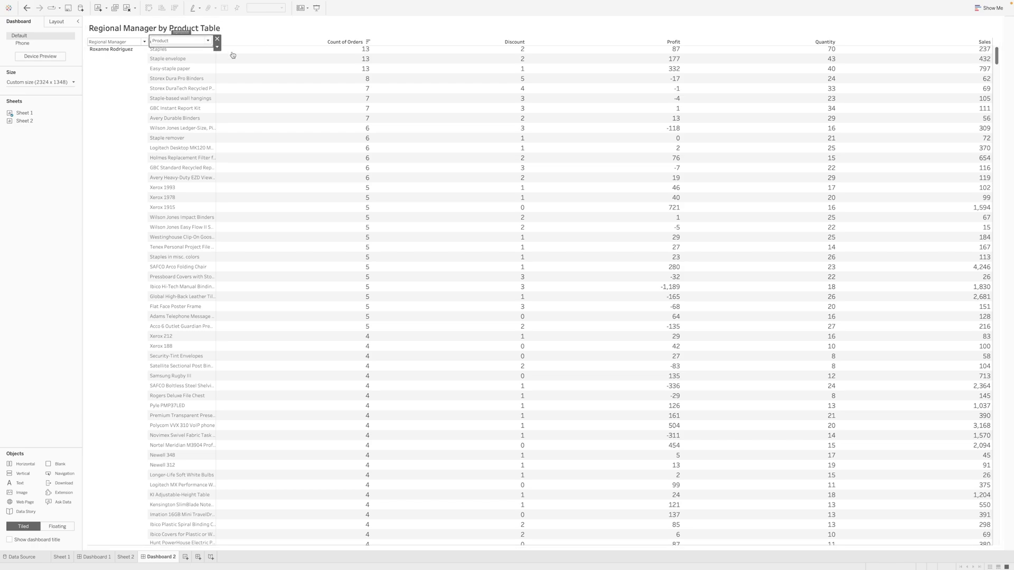
Step: Undo the accidental deletion of the Product drop-down and check its field list
{"action": "key", "text": "Delete"}
{"action": "key", "text": "ctrl+z"}
{"action": "left_click", "coordinate": [64, 141]}
{"action": "left_click", "coordinate": [182, 42]}
{"action": "left_click", "coordinate": [182, 41]}
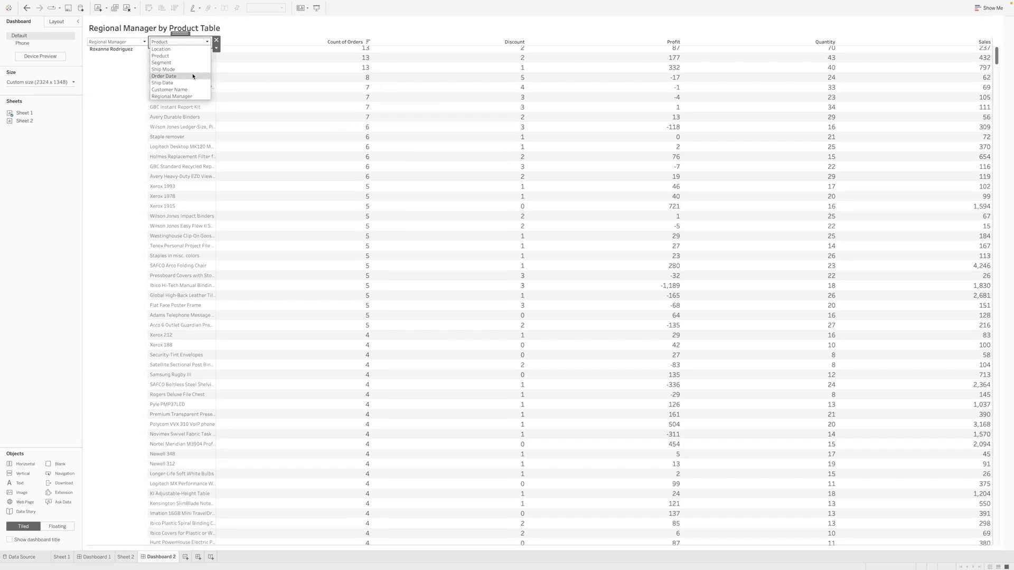
Step: Try Regional Manager, then Customer Name, in the second dimension drop-down
{"action": "left_click", "coordinate": [172, 96]}
{"action": "left_click", "coordinate": [175, 42]}
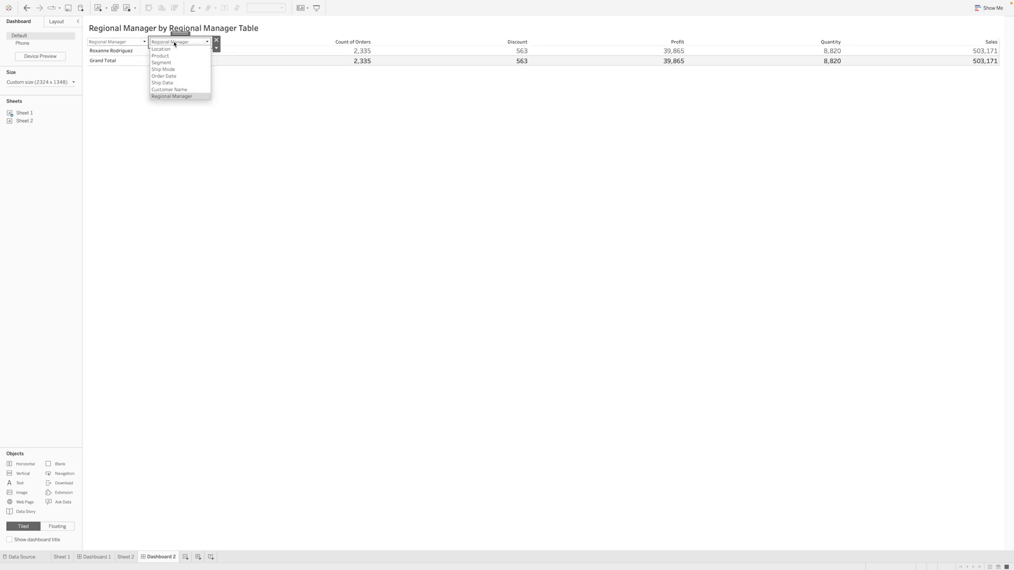
{"action": "left_click", "coordinate": [168, 89]}
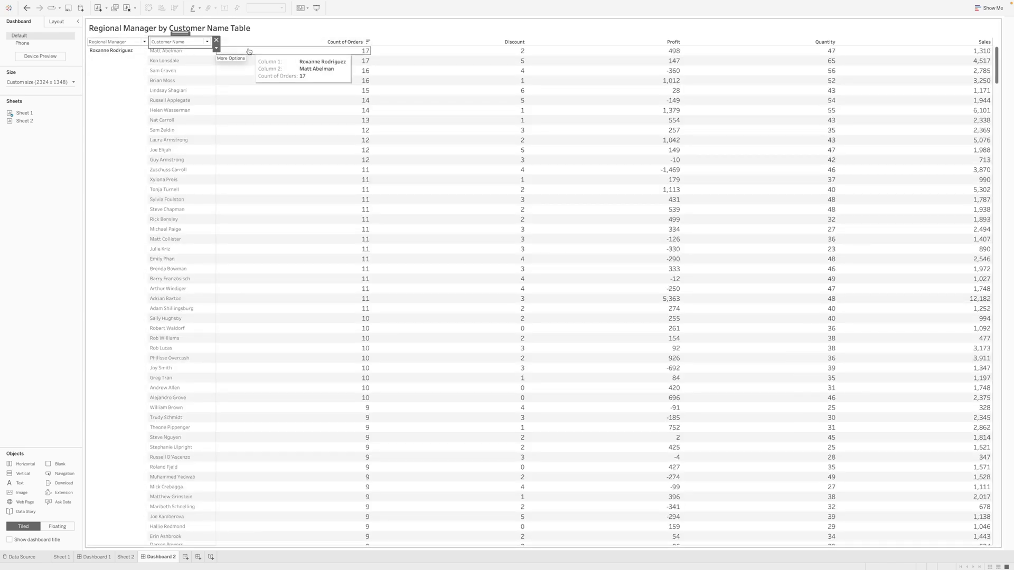
Step: Set the first drop-down to Segment and the second to Location
{"action": "left_click", "coordinate": [145, 42]}
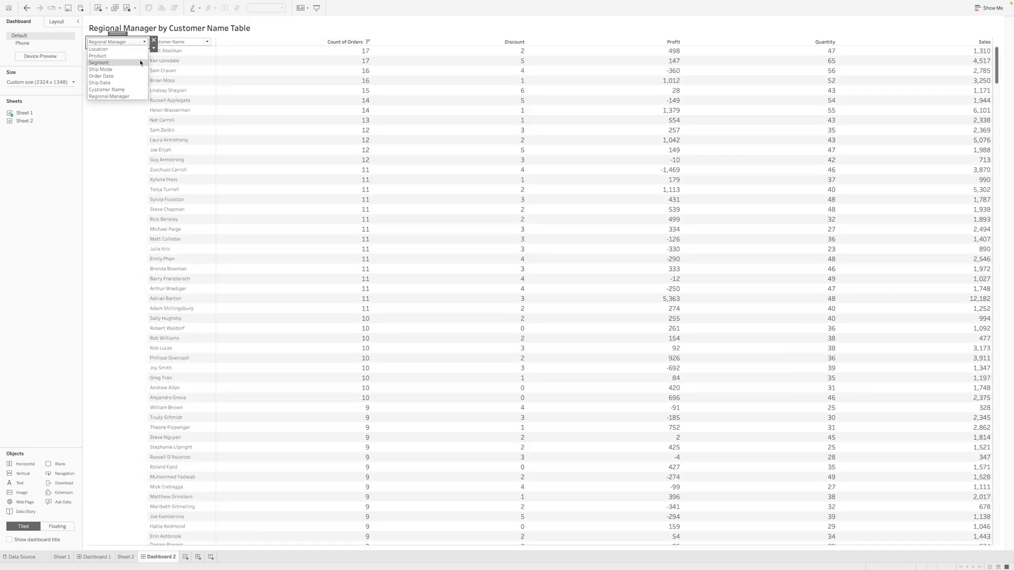
{"action": "left_click", "coordinate": [113, 63]}
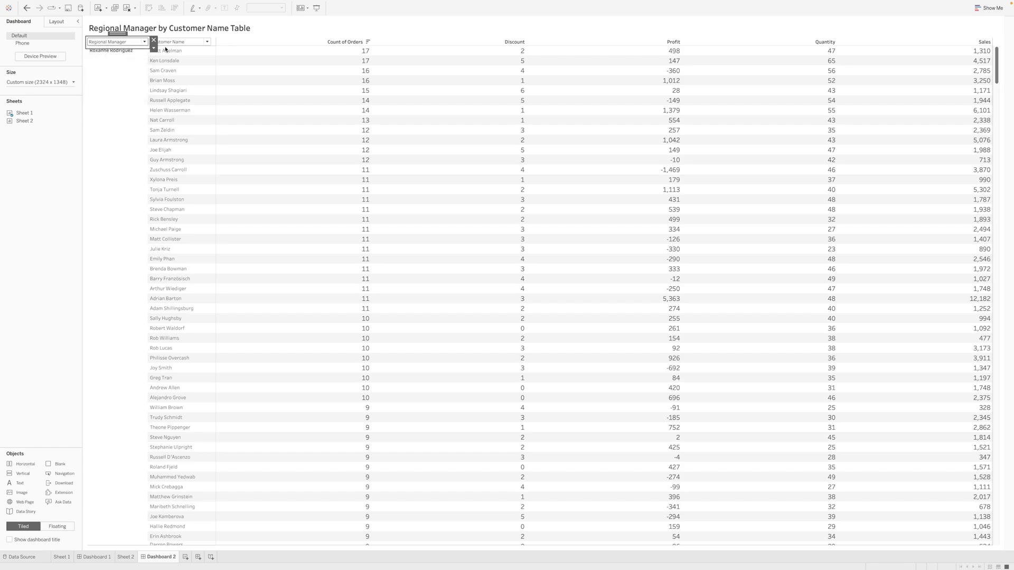
{"action": "left_click", "coordinate": [173, 43]}
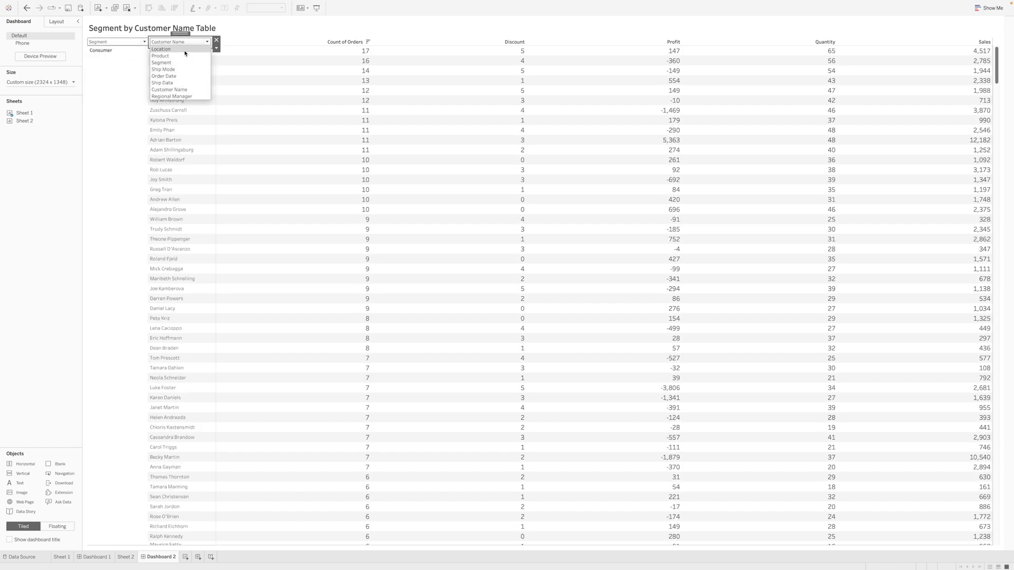
{"action": "left_click", "coordinate": [180, 49]}
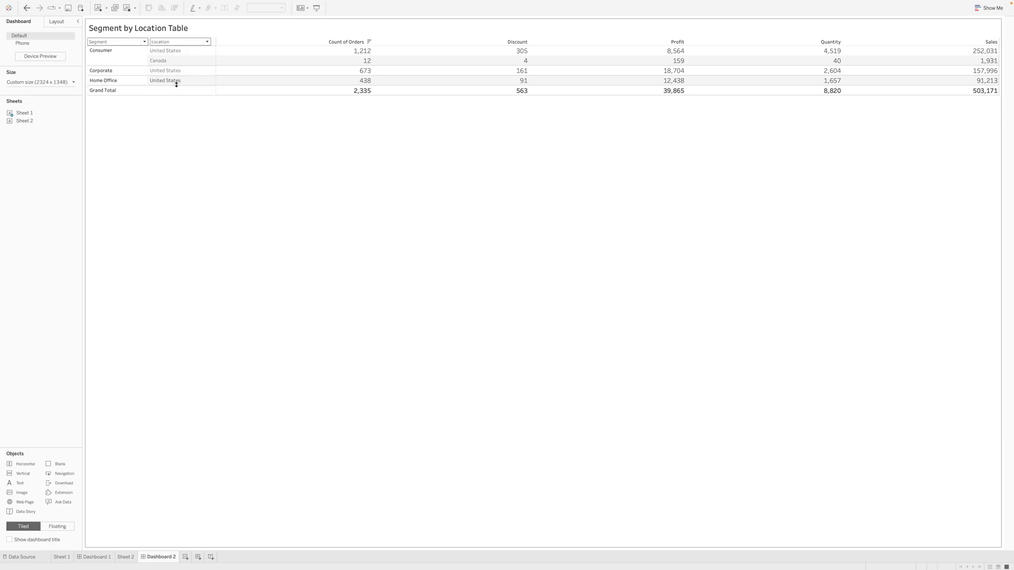
{"action": "mouse_move", "coordinate": [294, 53]}
{"action": "mouse_move", "coordinate": [389, 49]}
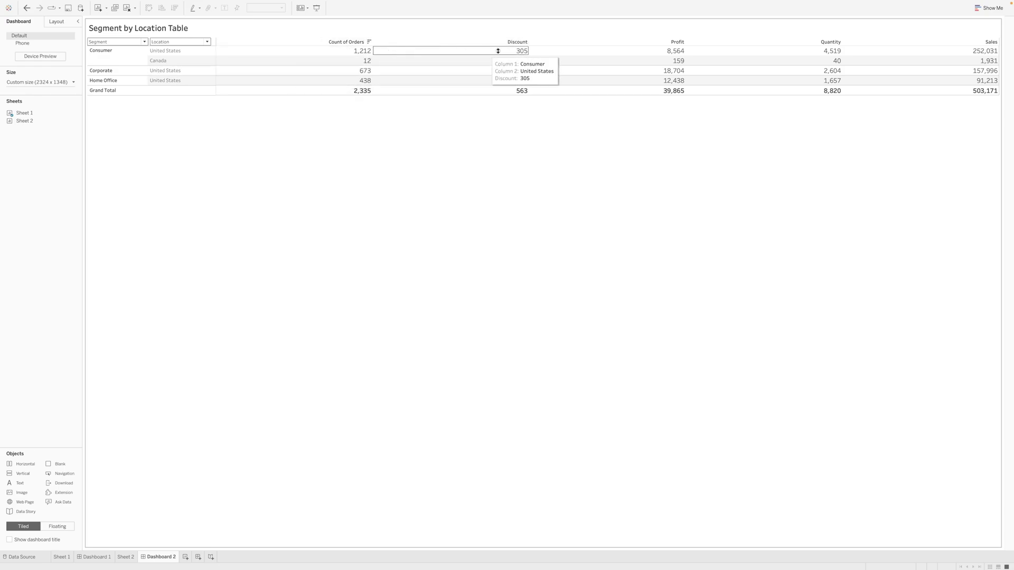